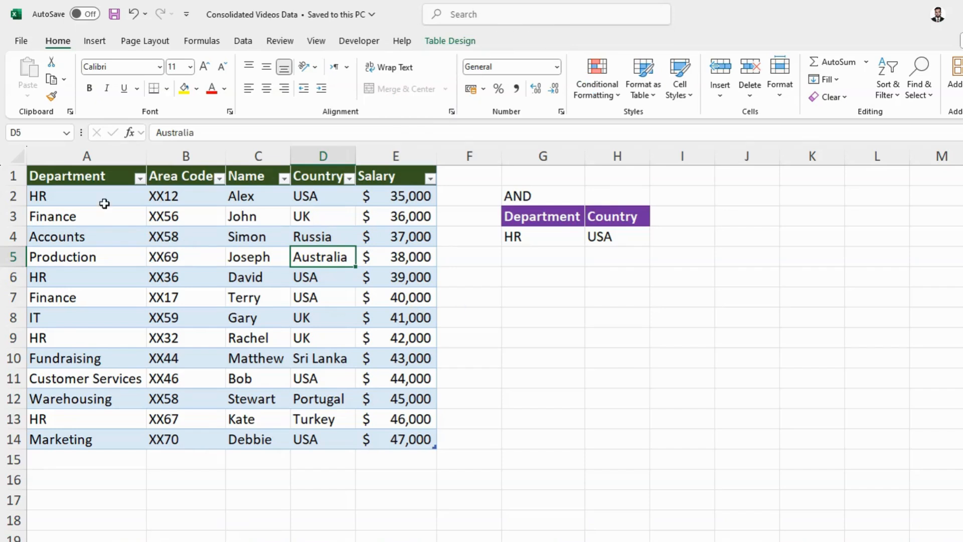
left_click(171, 215)
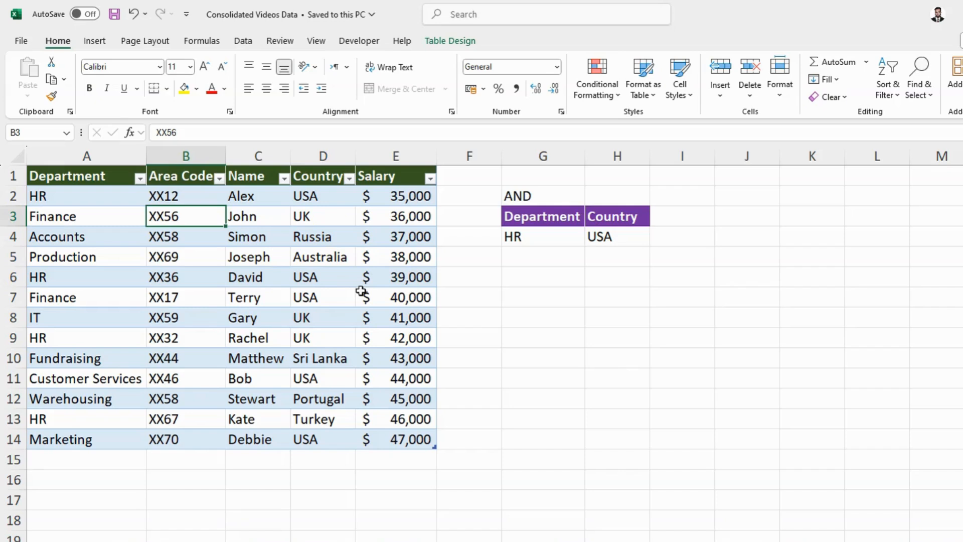
left_click(258, 259)
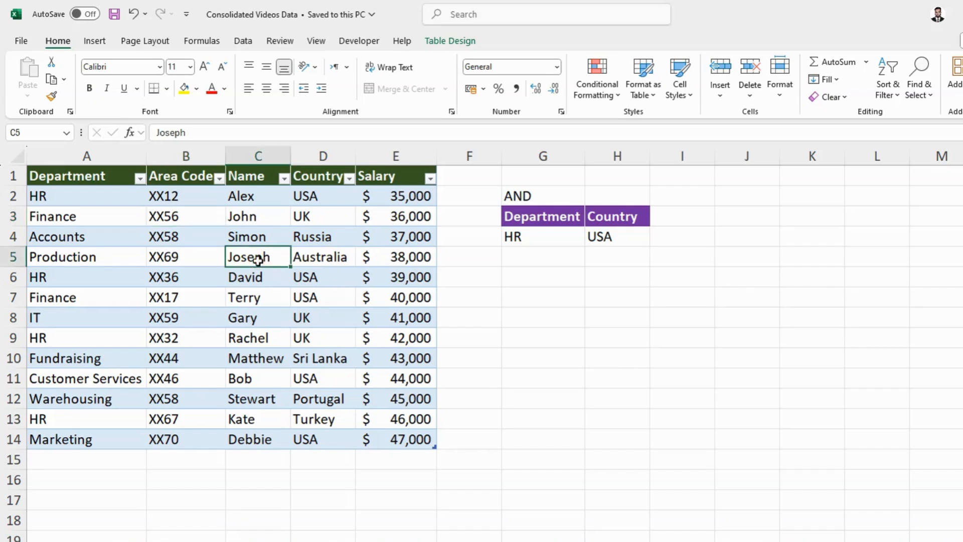
left_click(246, 279)
key("ctrl+t")
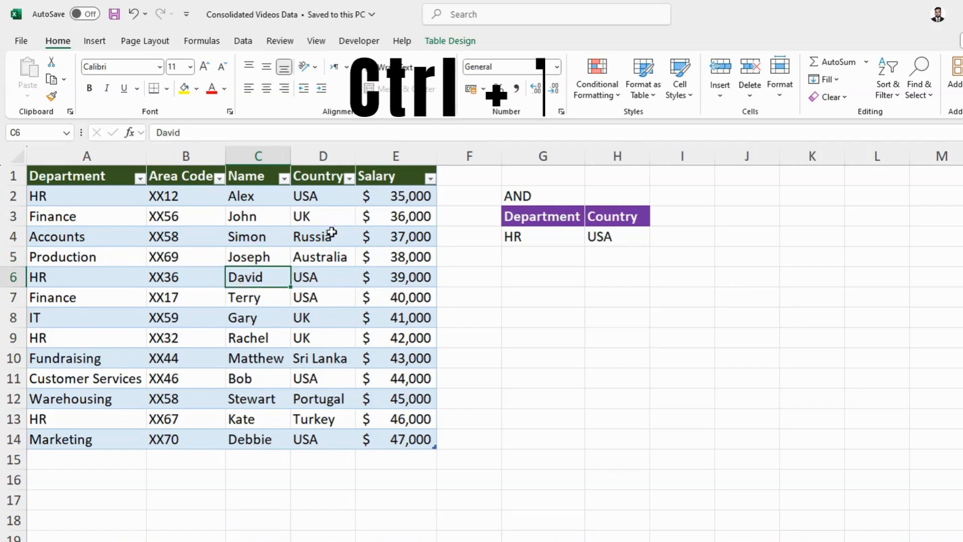
left_click(182, 219)
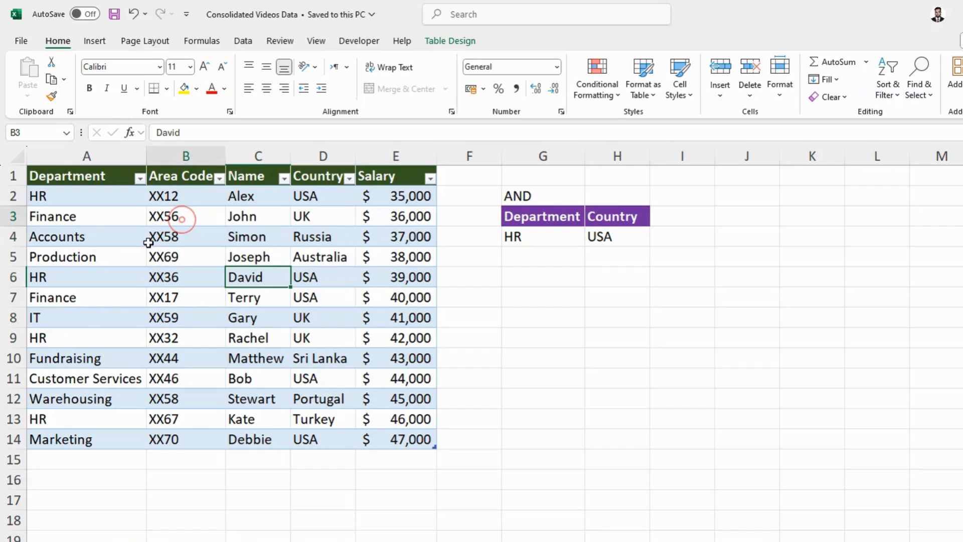
left_click(307, 246)
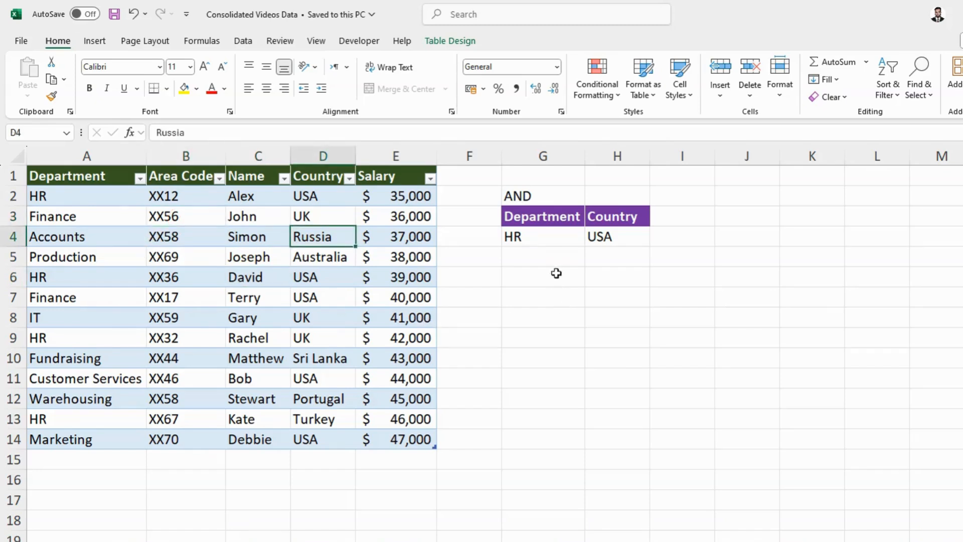
Enter =FILTER(Table2,Table2[Department]=G4,"") in cell G7 to list the employees of the department given in G4
left_click(554, 303)
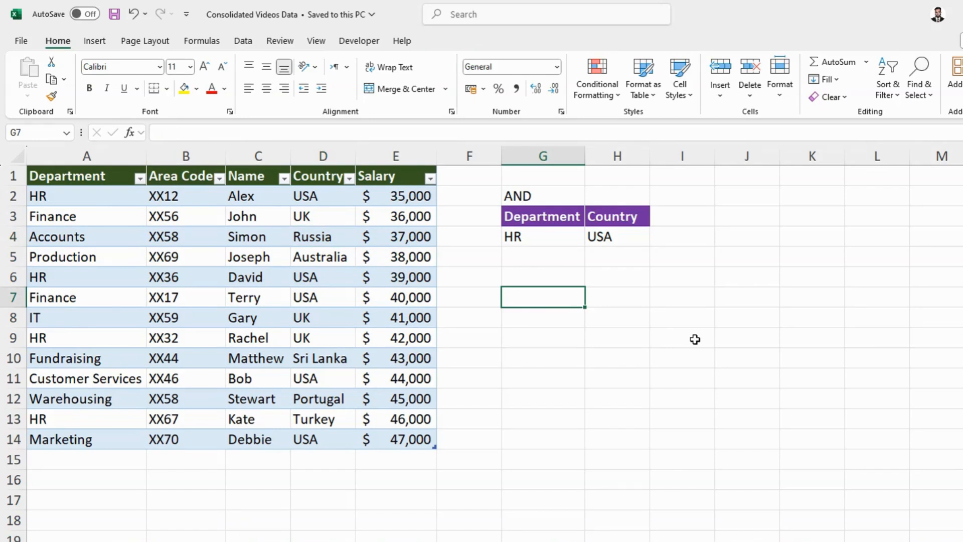
type("=FILT")
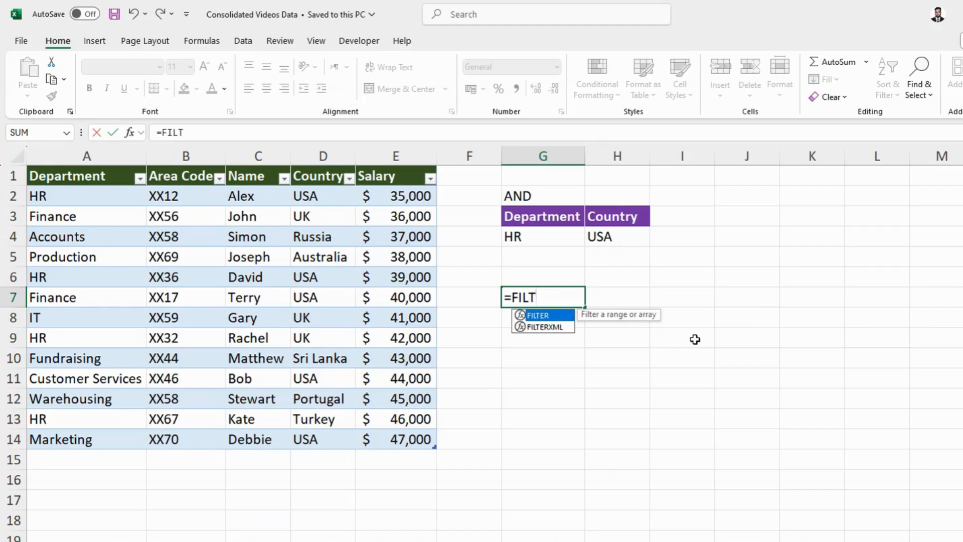
key("Tab")
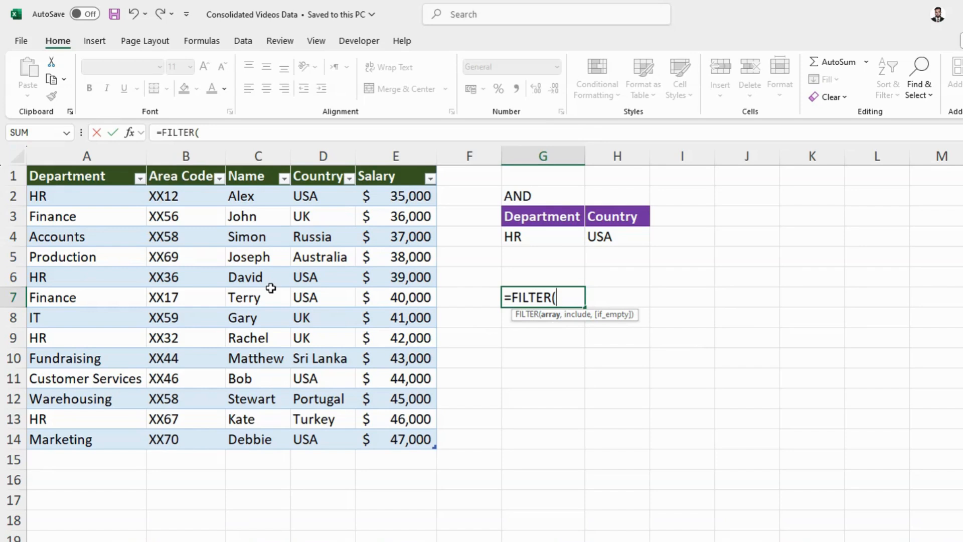
left_click(27, 161)
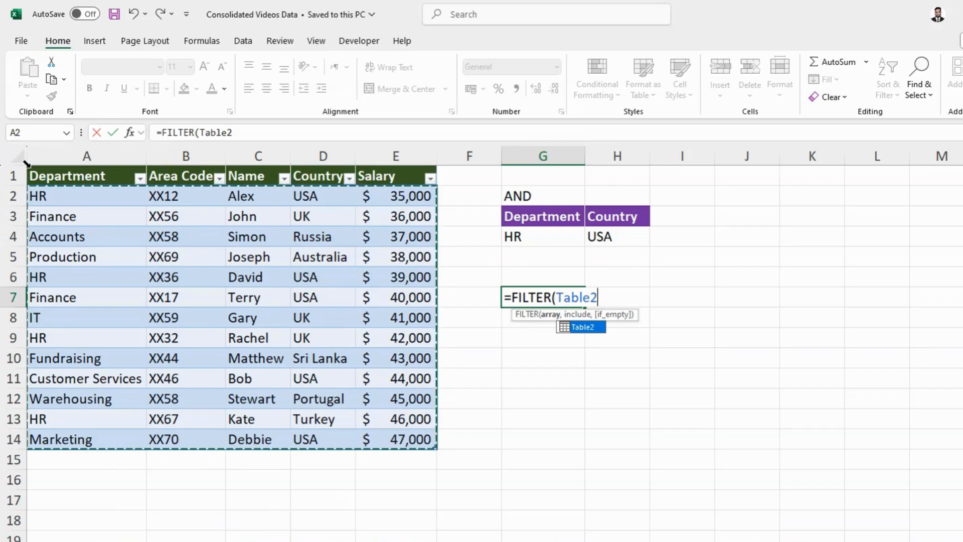
type(",")
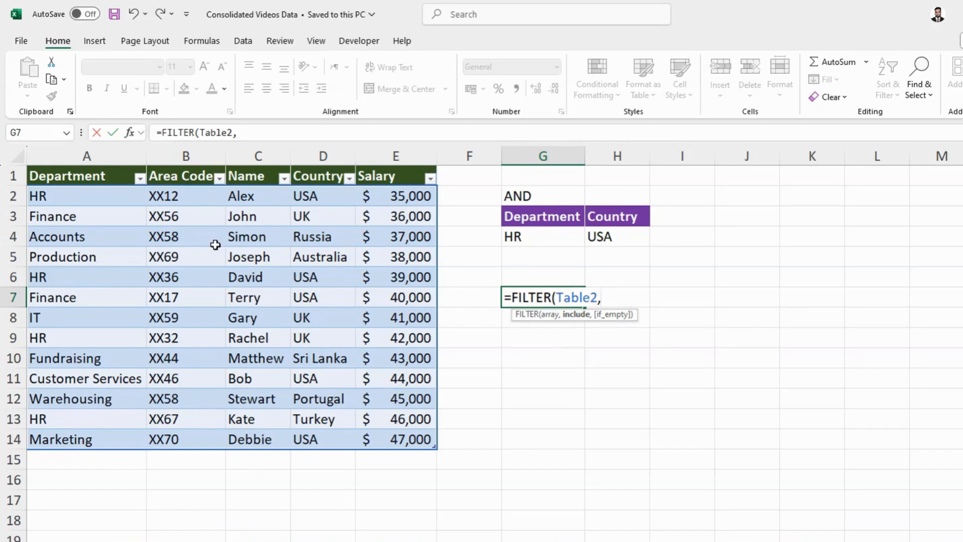
left_click(84, 168)
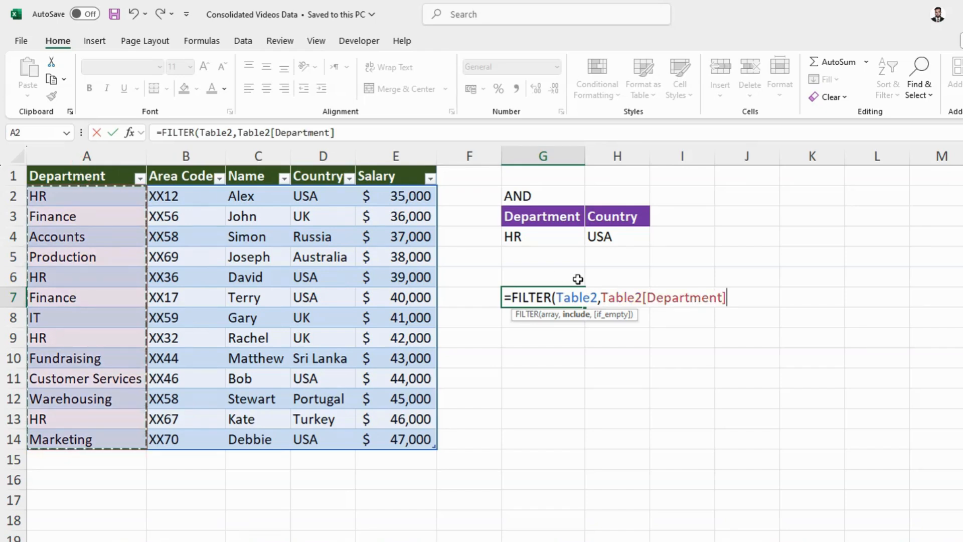
key("F2")
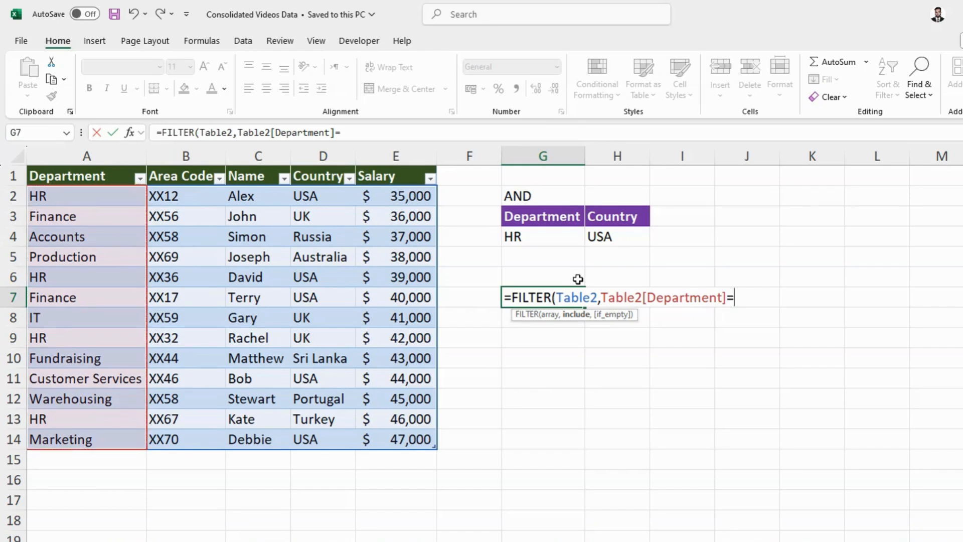
left_click(523, 239)
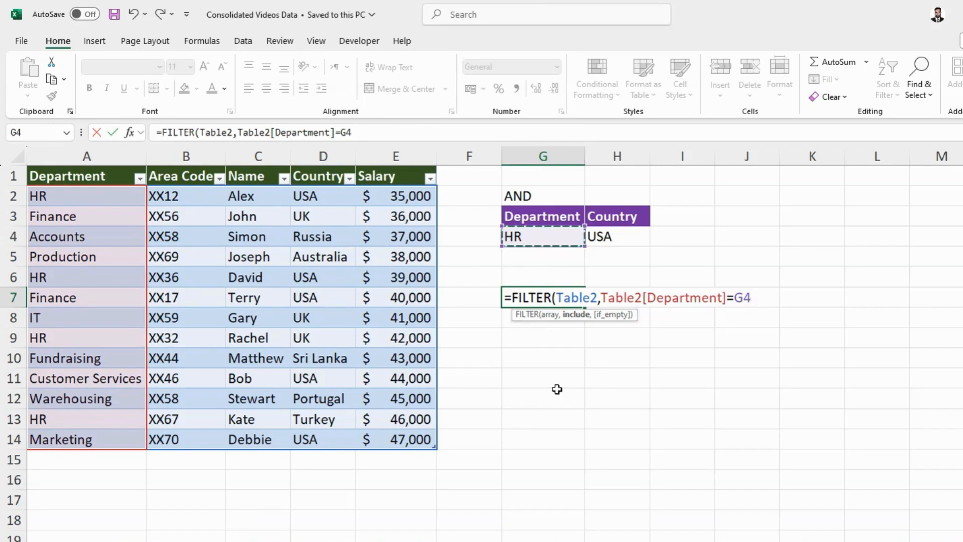
type(",")
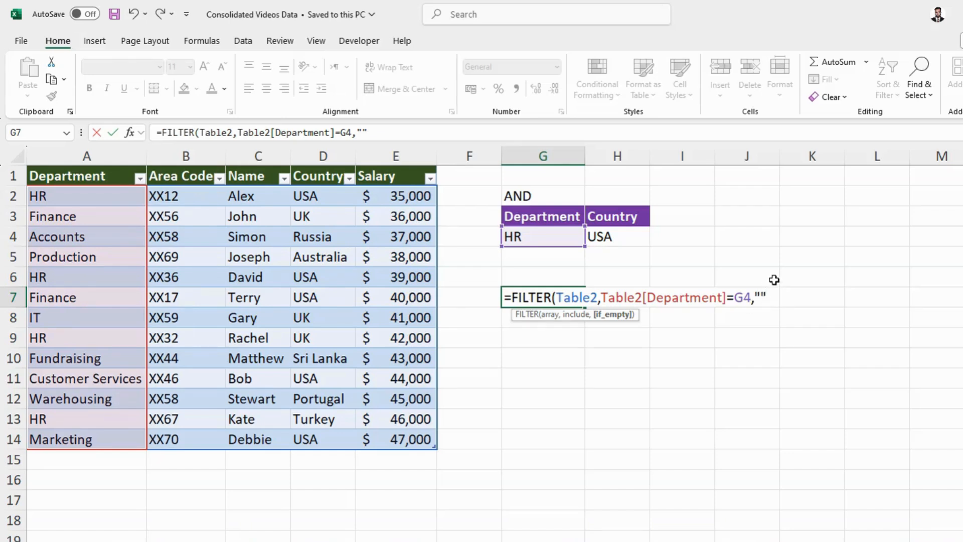
type(")")
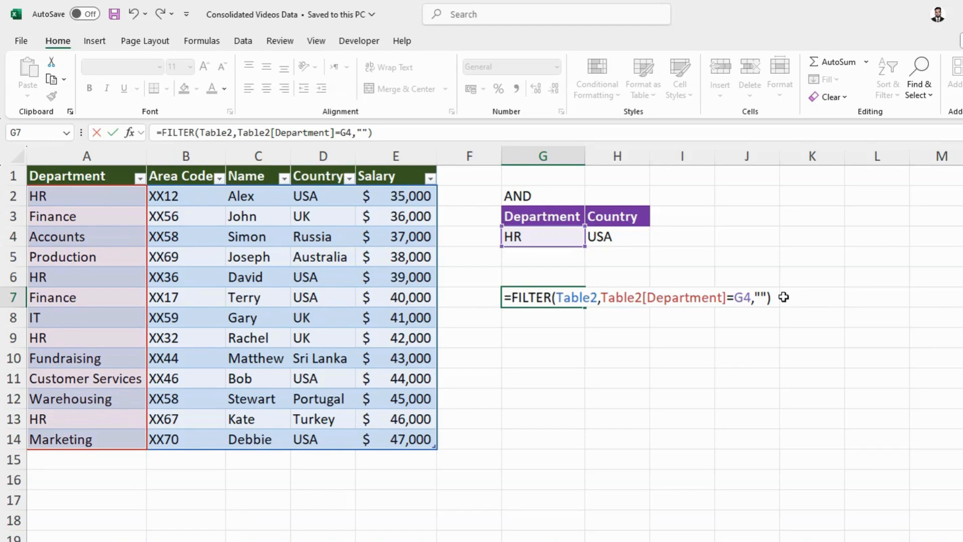
key("Return")
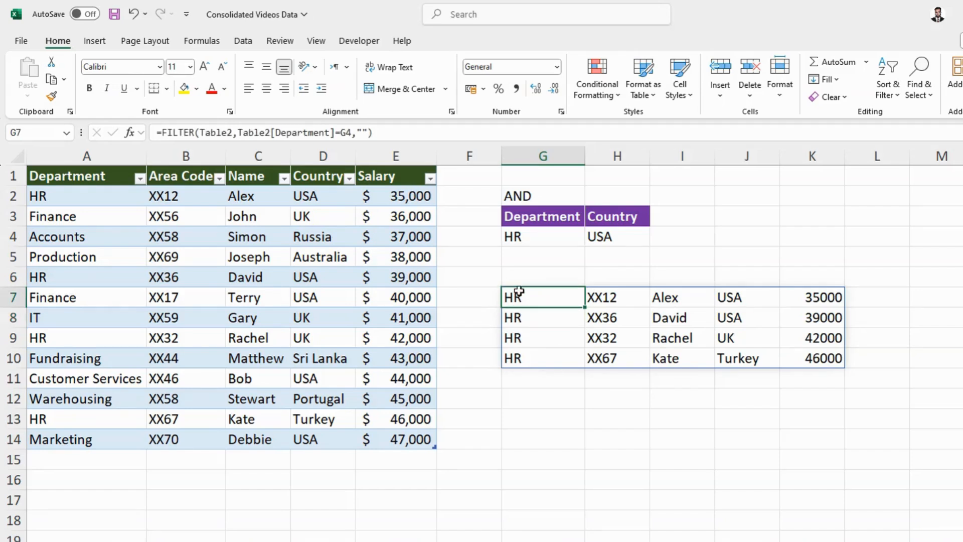
Change the Department criterion in G4 to fINANCE to test the filter
left_click(521, 236)
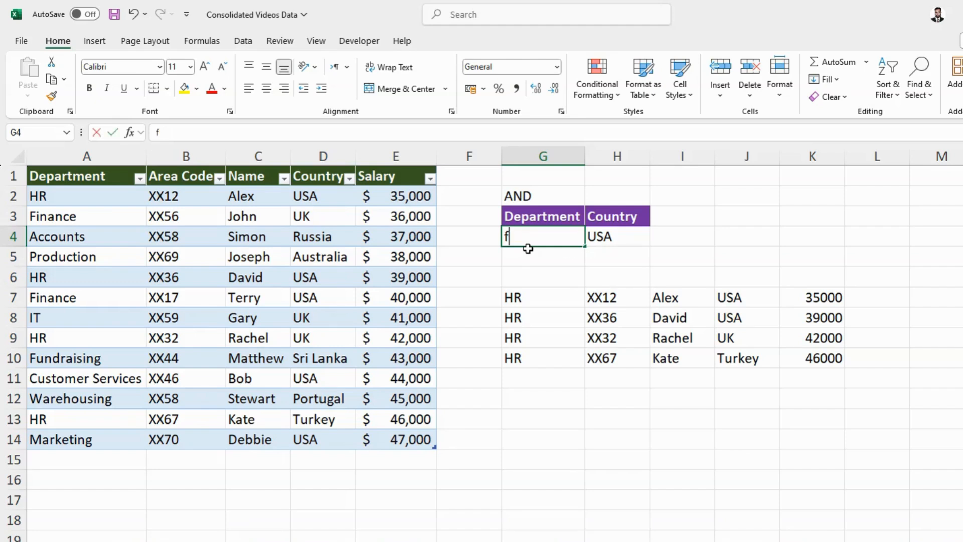
type("f")
key("BackSpace")
type("fINANCE")
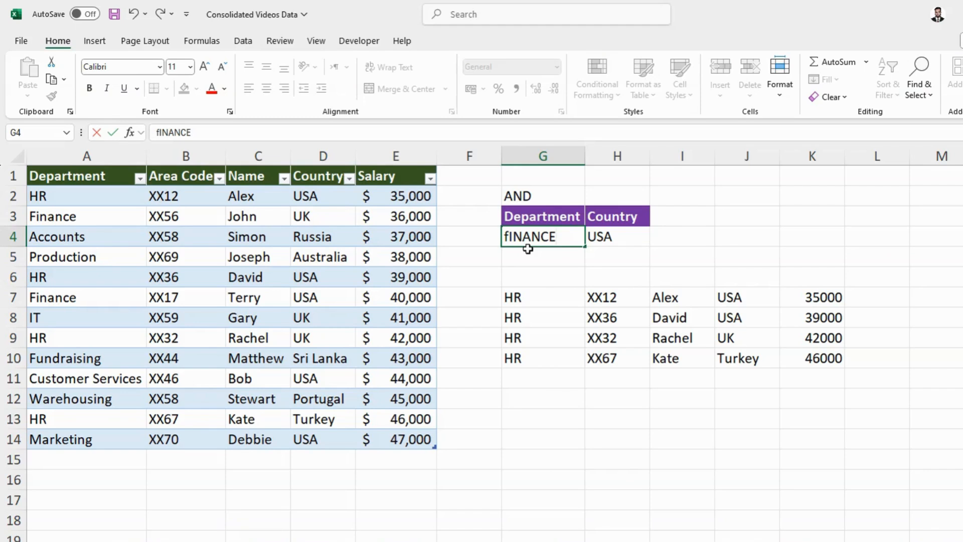
key("Return")
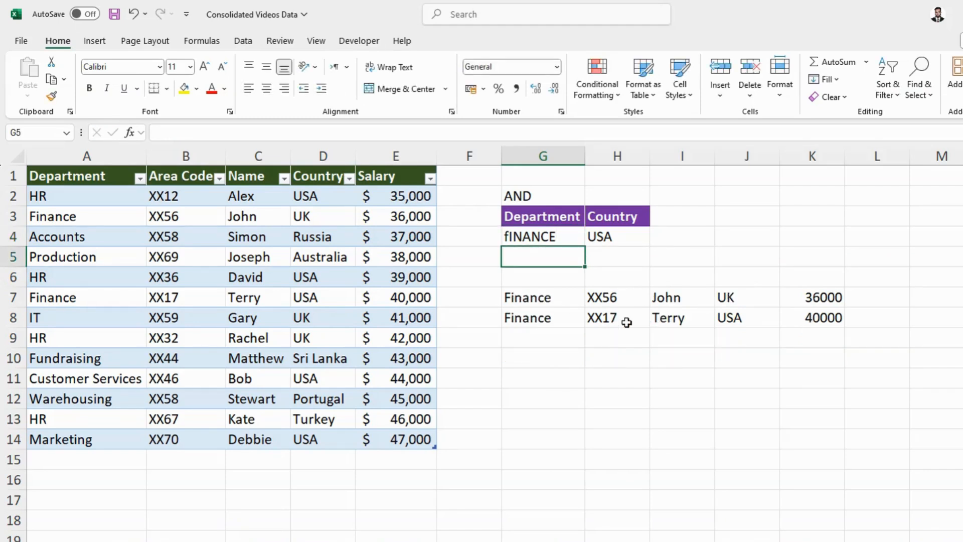
Set the Department criterion in G4 back to HR
left_click(538, 235)
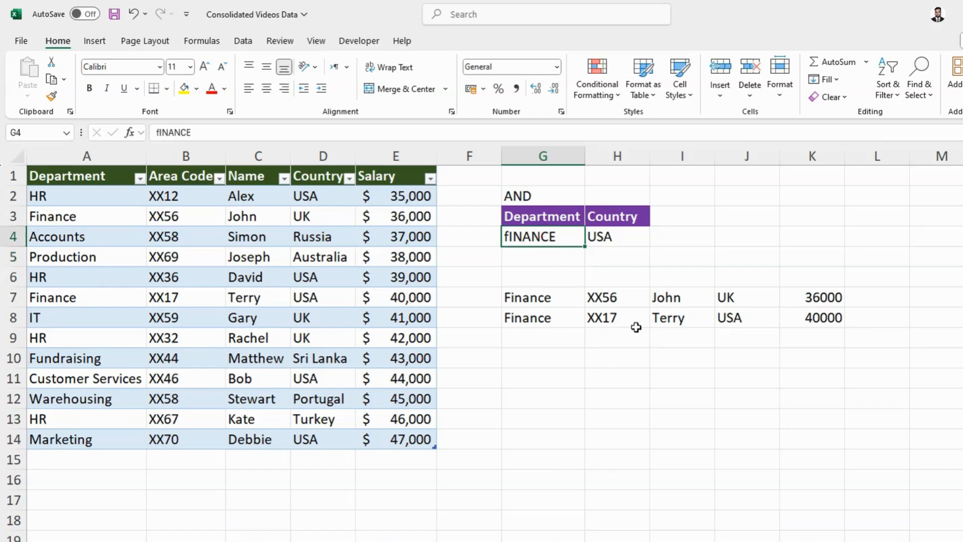
type("HR")
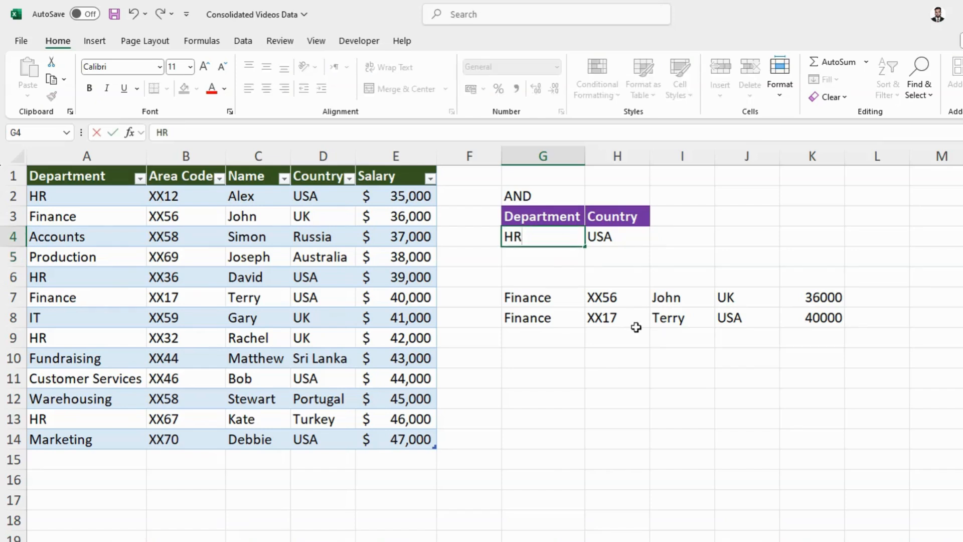
key("Return")
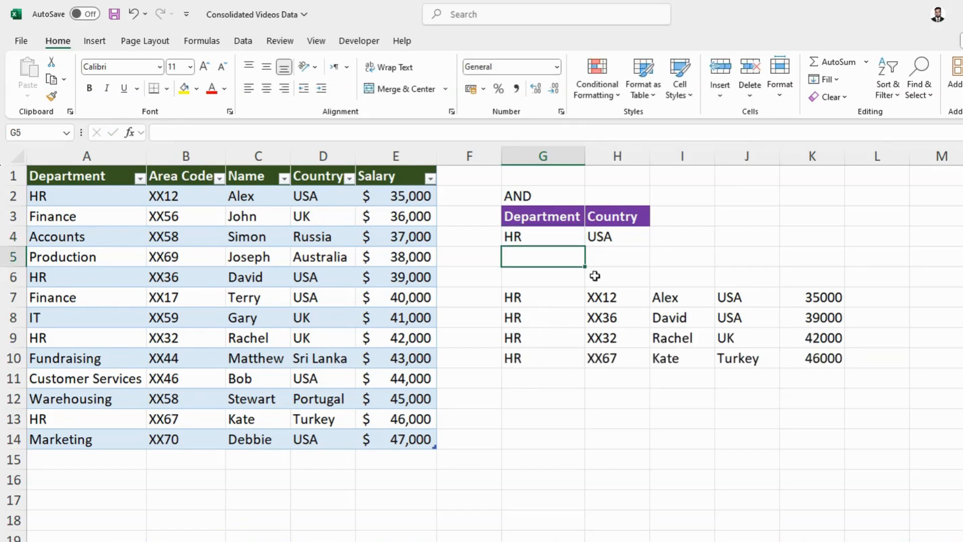
Clear the FILTER formula and its results from the range G7:K11
left_click_drag(555, 296, 812, 369)
key("Delete")
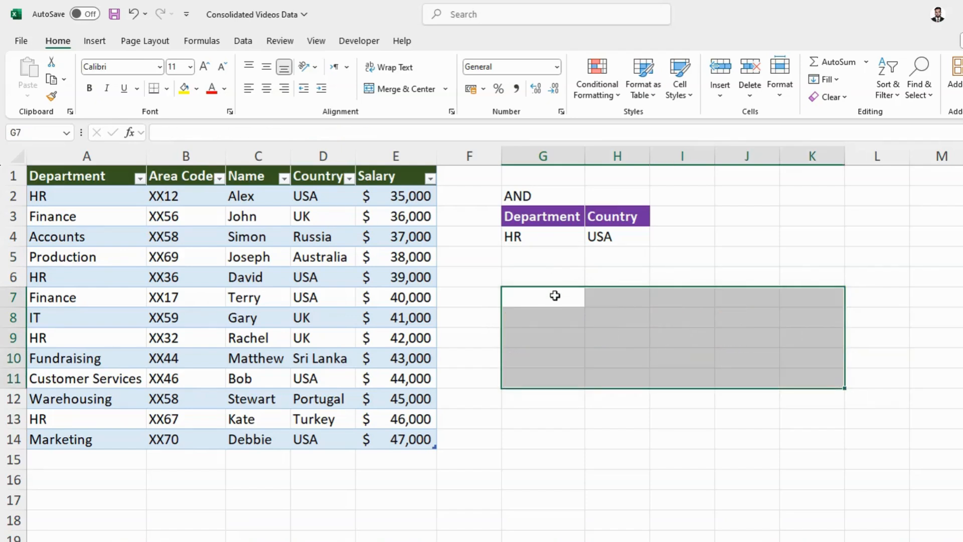
left_click(555, 296)
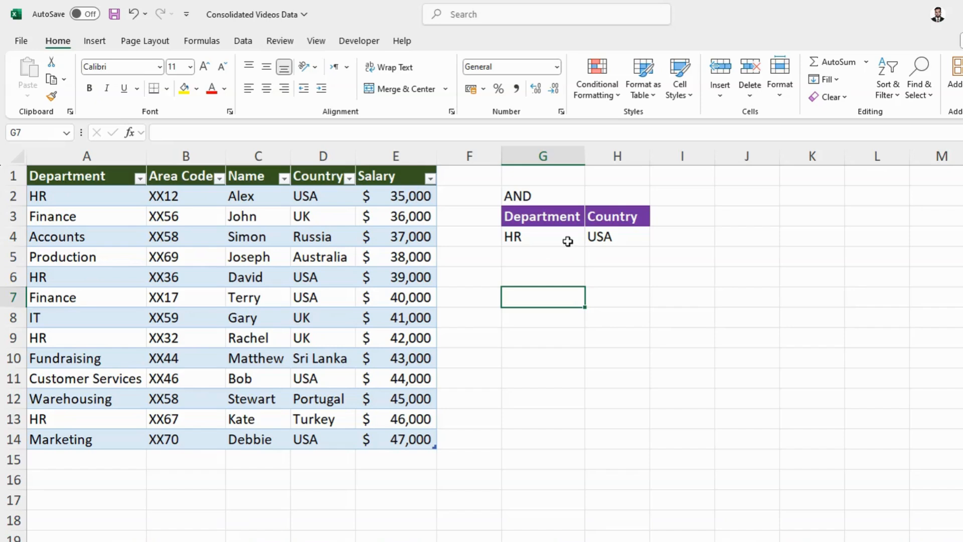
left_click(627, 239)
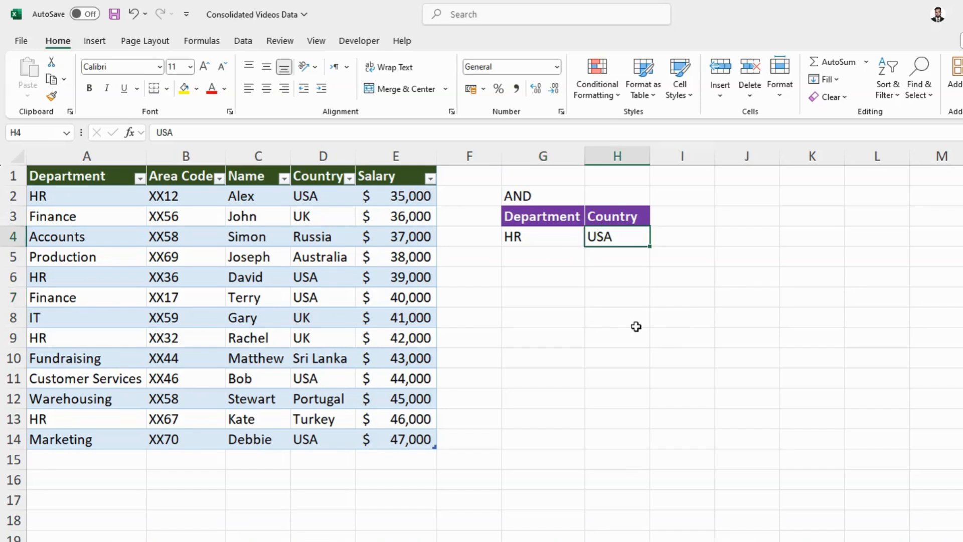
Start a FILTER formula in G7 with Table2 as the array and a bracketed first condition that Table2[Department] equals G4
left_click(564, 301)
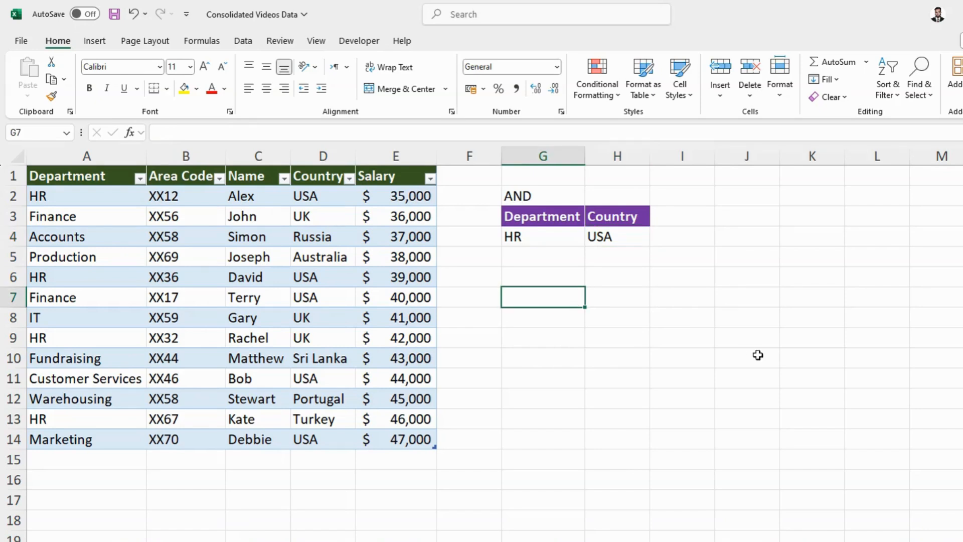
type("=FILT")
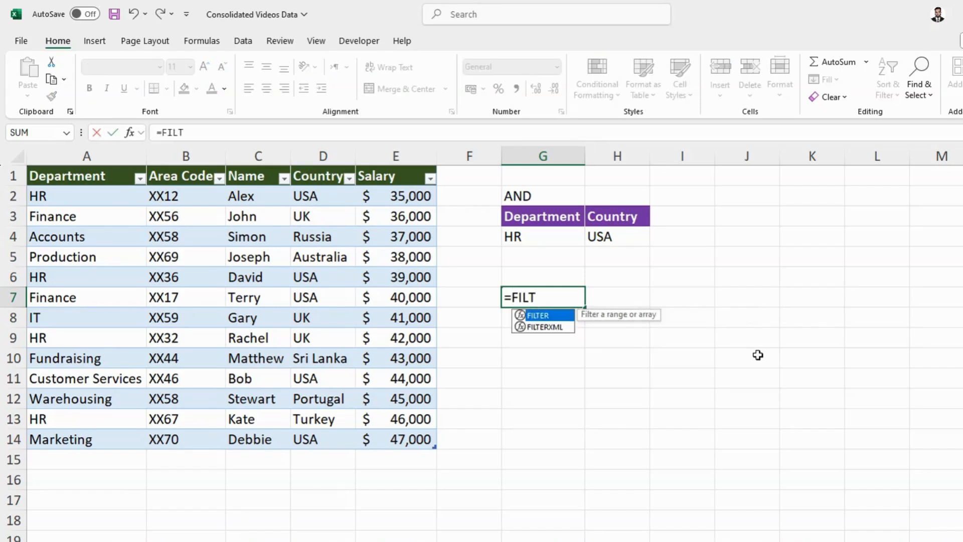
key("Tab")
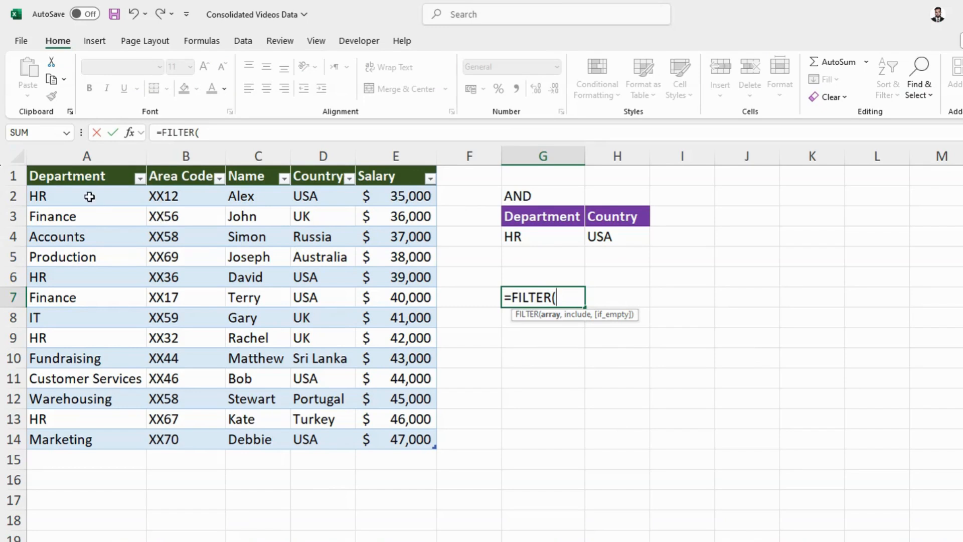
left_click(28, 163)
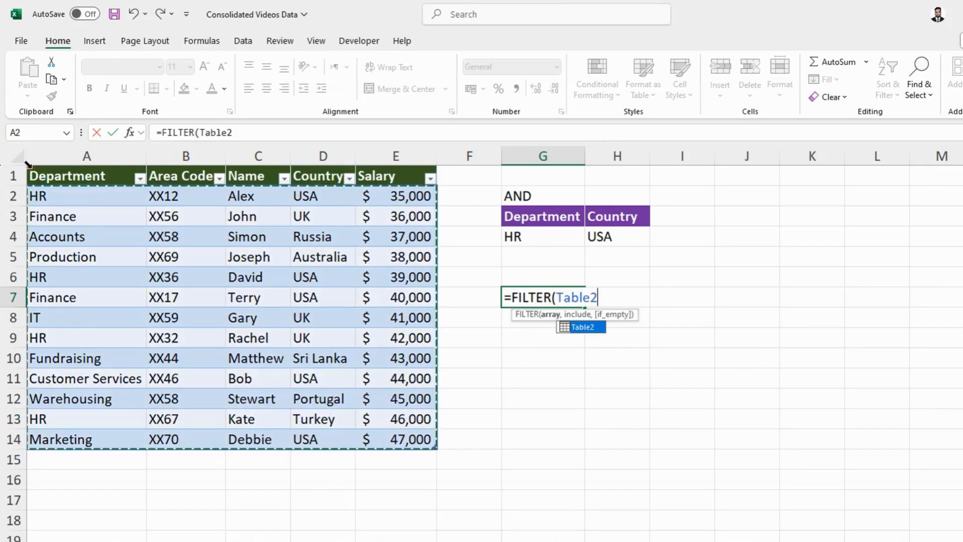
type(",")
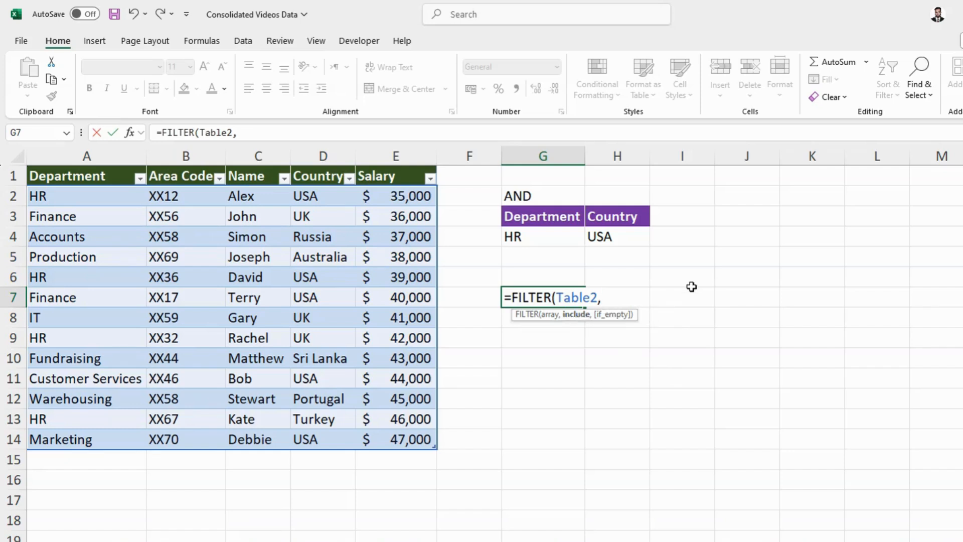
type("(")
left_click(80, 169)
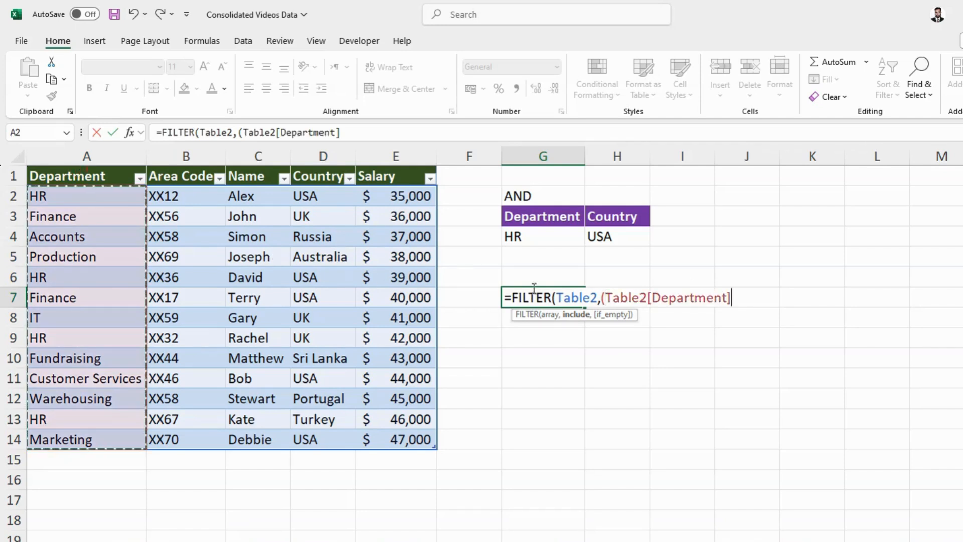
type("=")
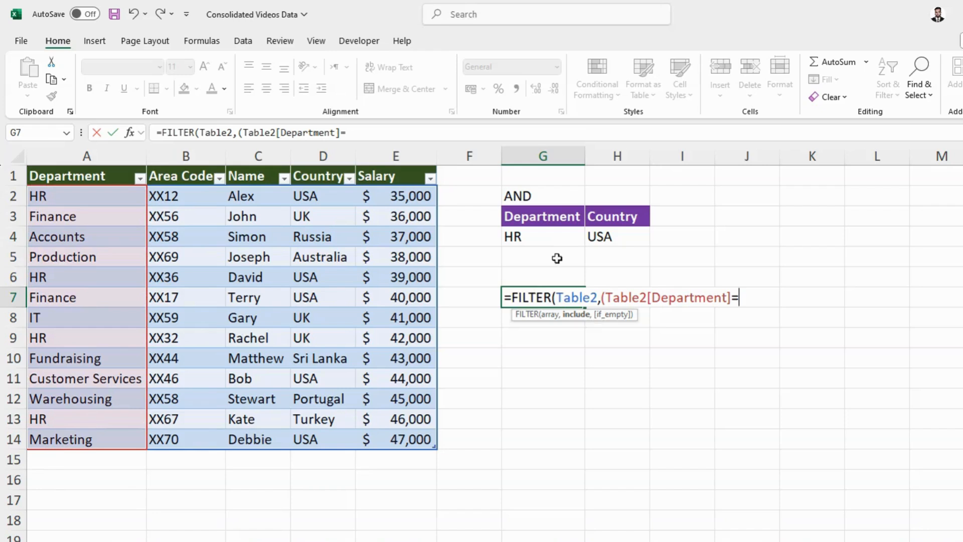
left_click(543, 237)
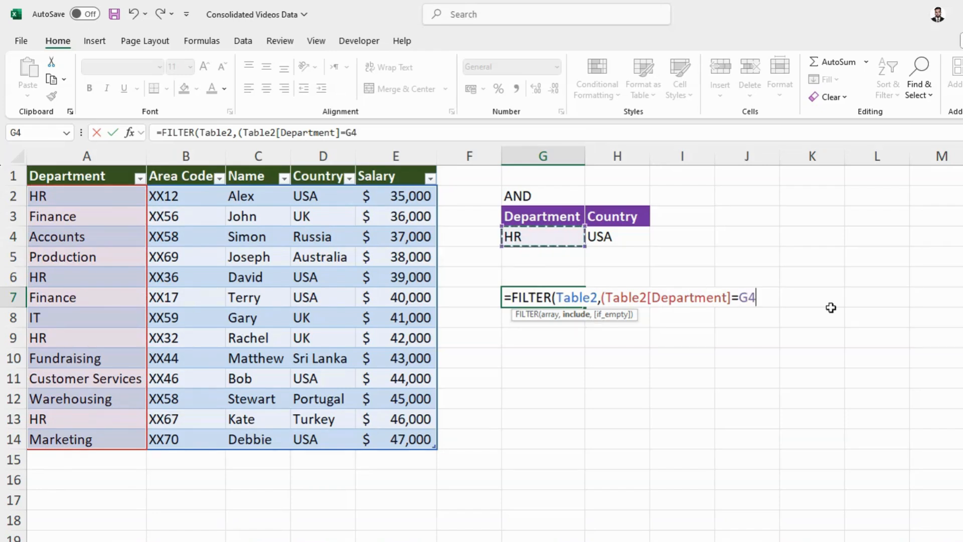
Complete the G7 FILTER formula by multiplying in a bracketed condition that Table2[Country] equals H4, with "" as the if-empty value
type(")*(")
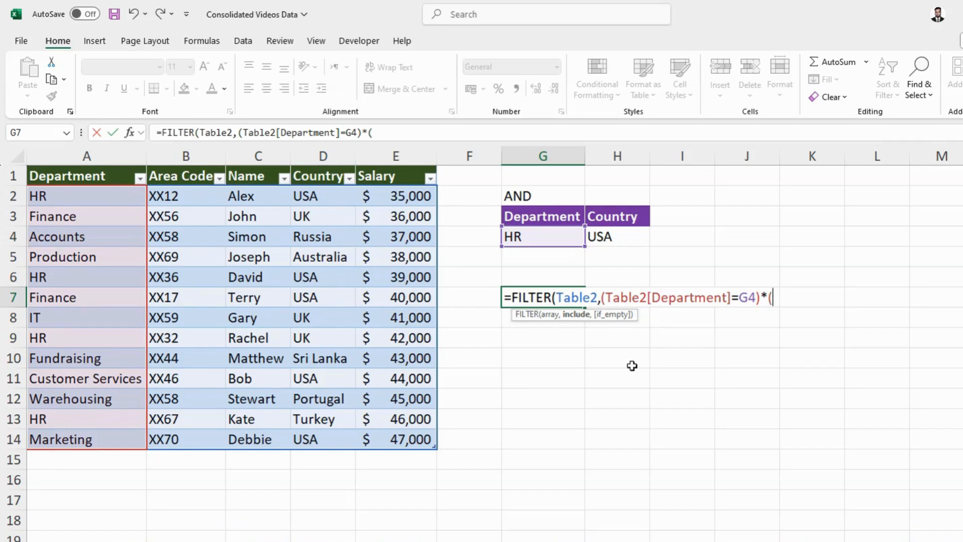
left_click(323, 167)
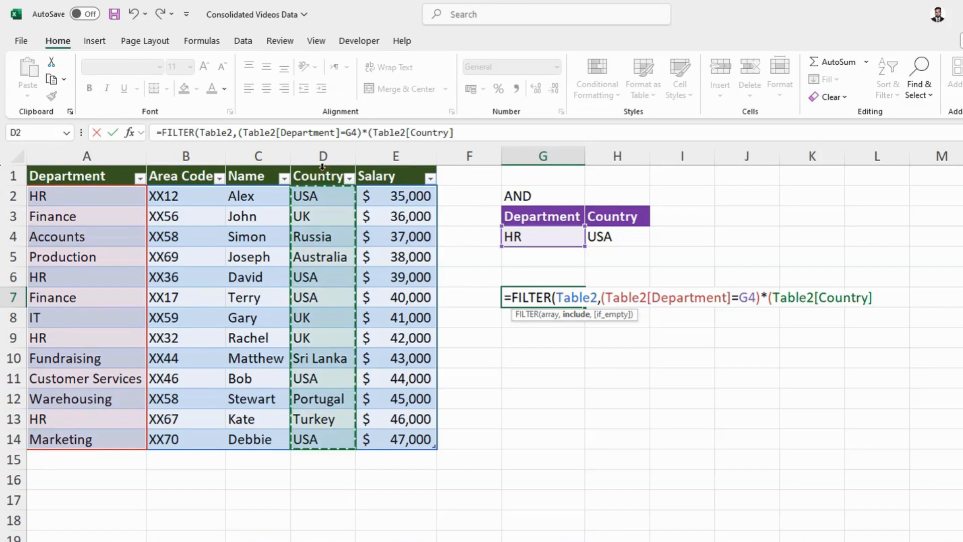
type("=")
left_click(617, 236)
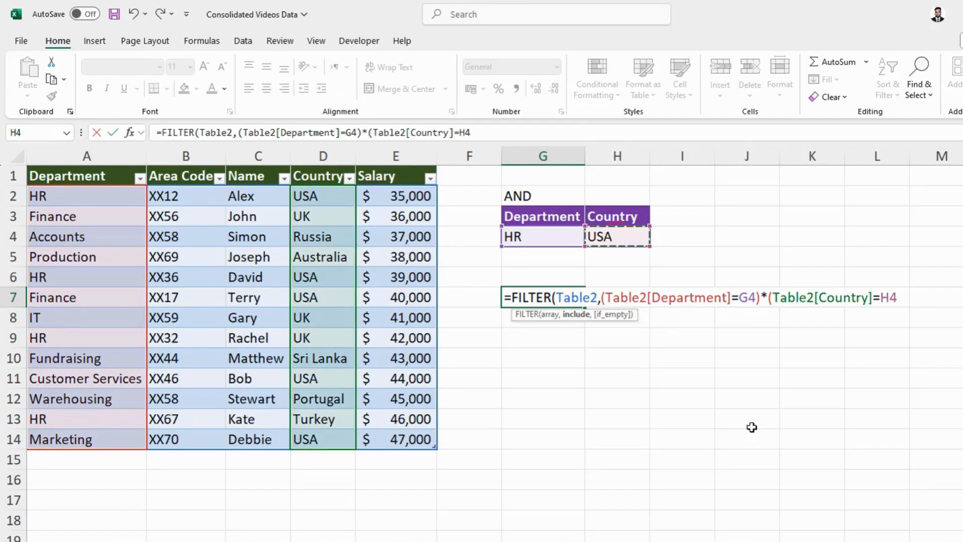
type("),")
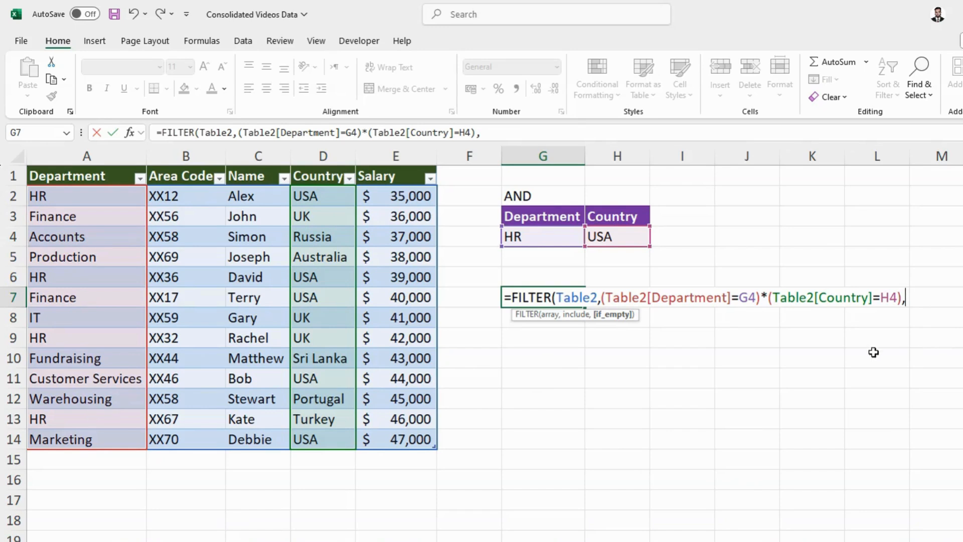
type("\"\")")
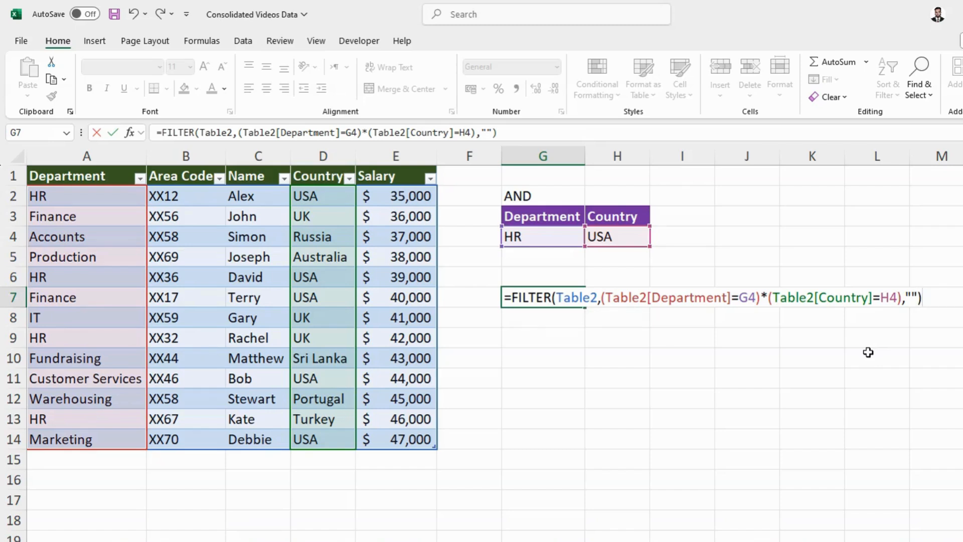
key("Return")
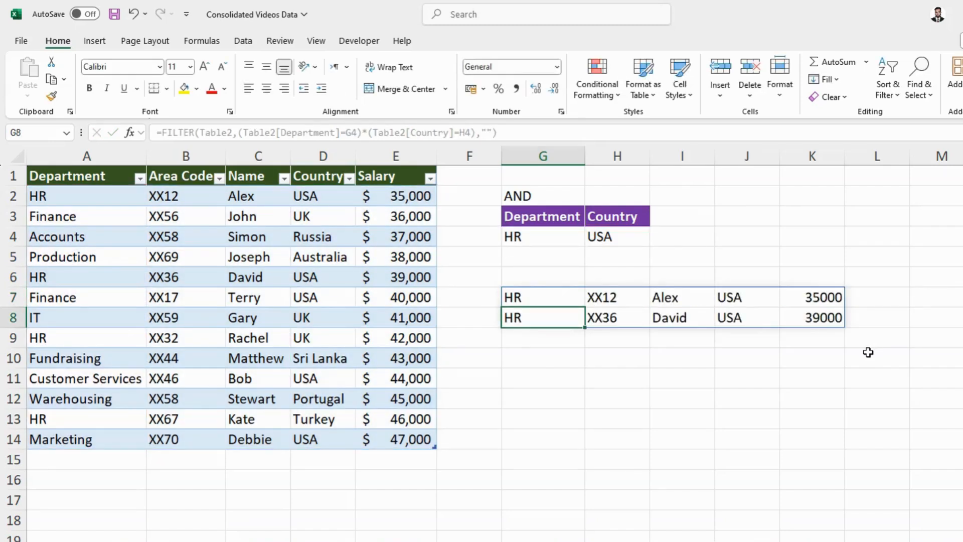
left_click(523, 299)
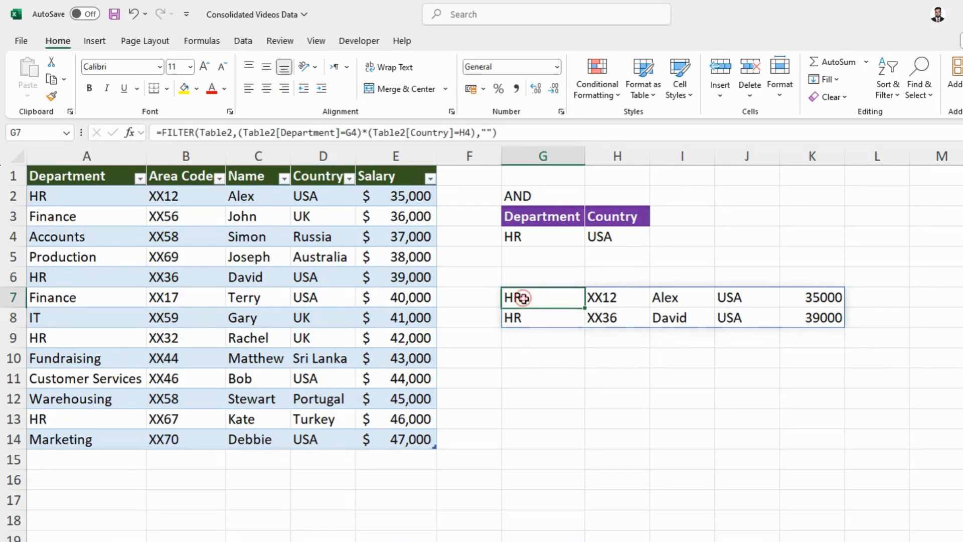
left_click(721, 298)
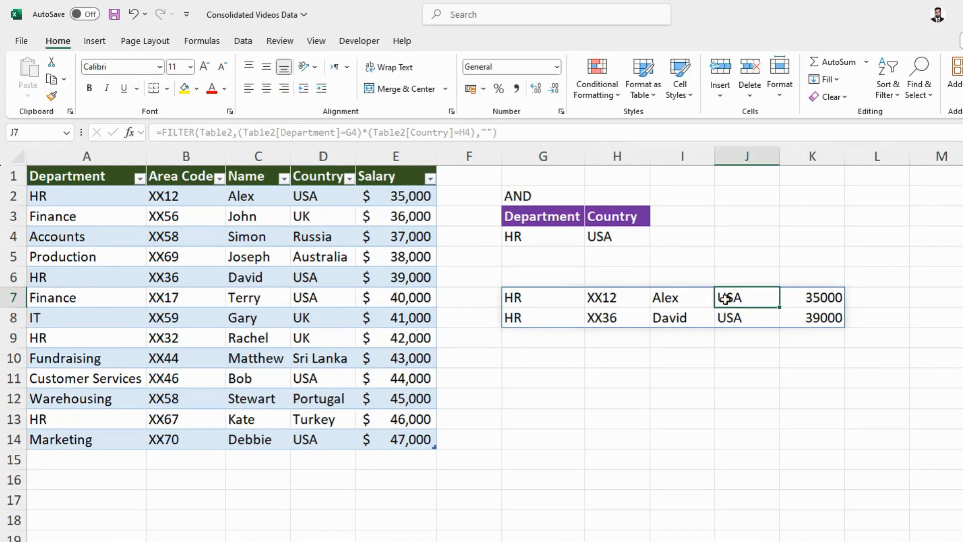
Change the Department criterion in G4 to fINANCE to test the two-condition filter
left_click(528, 235)
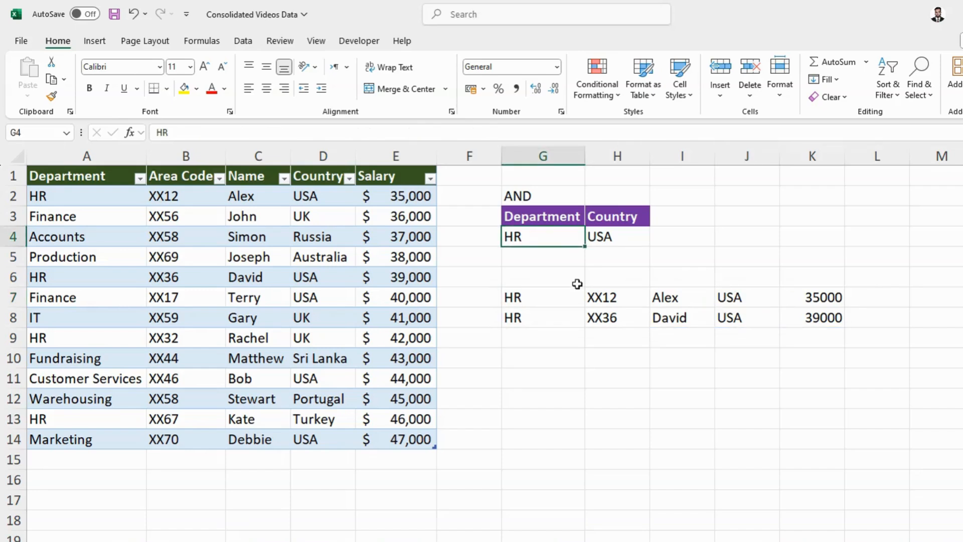
type("f")
key("BackSpace")
type("f")
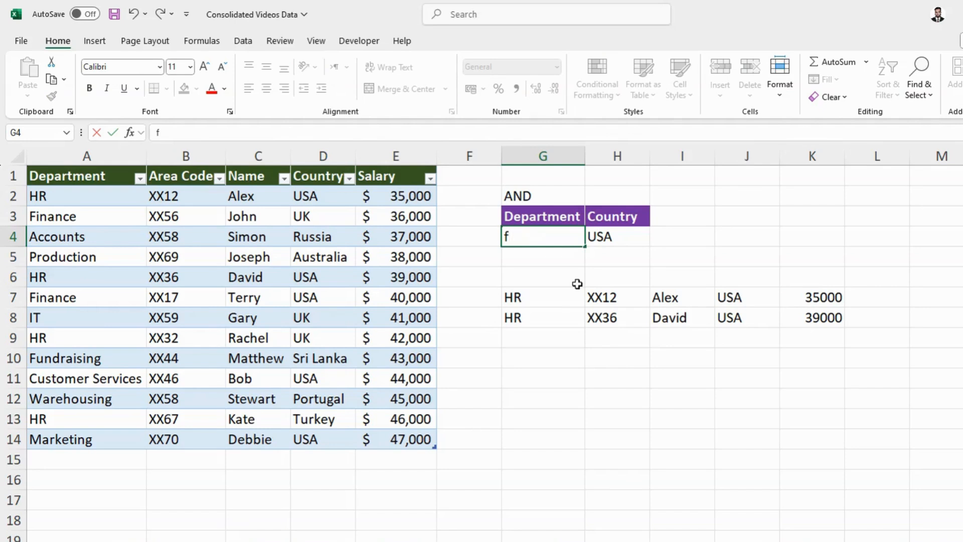
type("INANCE")
key("ctrl+Return")
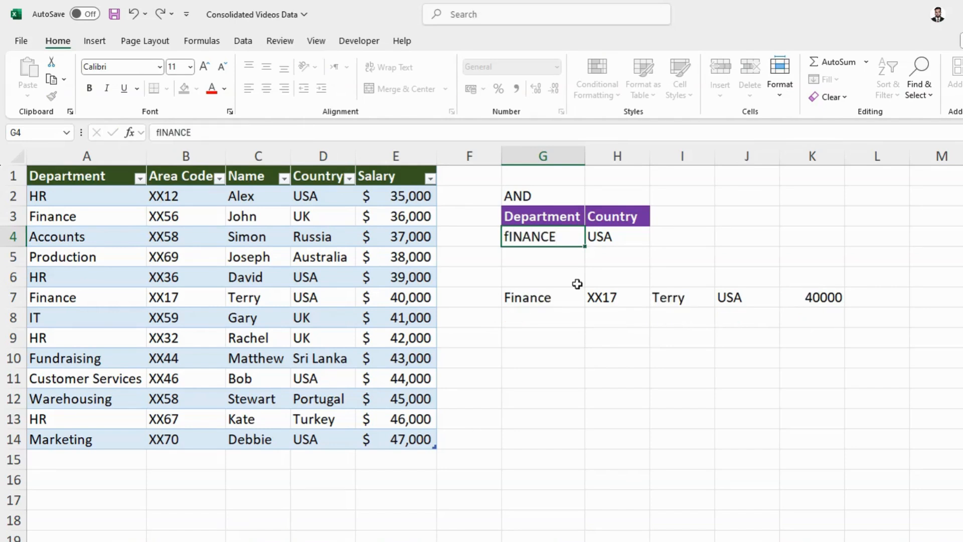
key("Return")
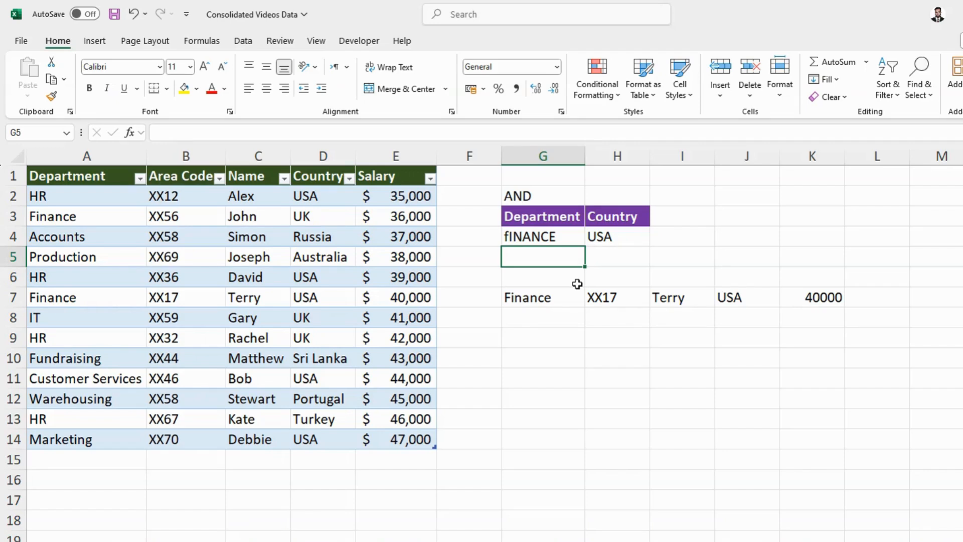
Restore the Department criterion in G4 to HR
key("Up")
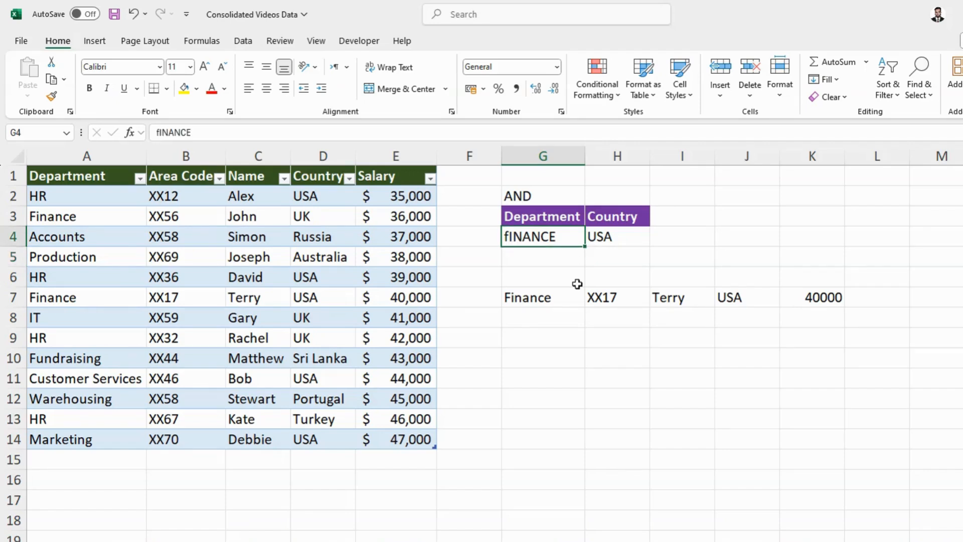
type("HR")
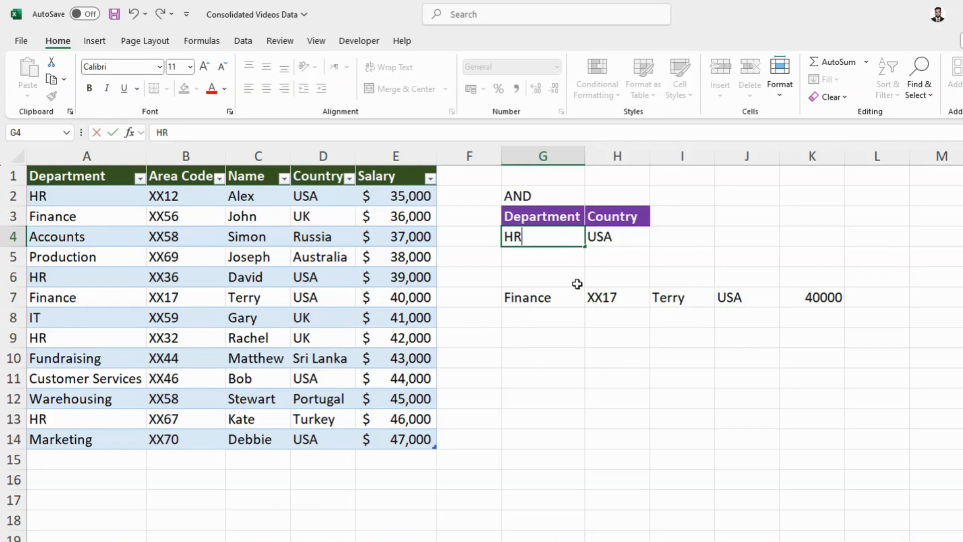
key("Return")
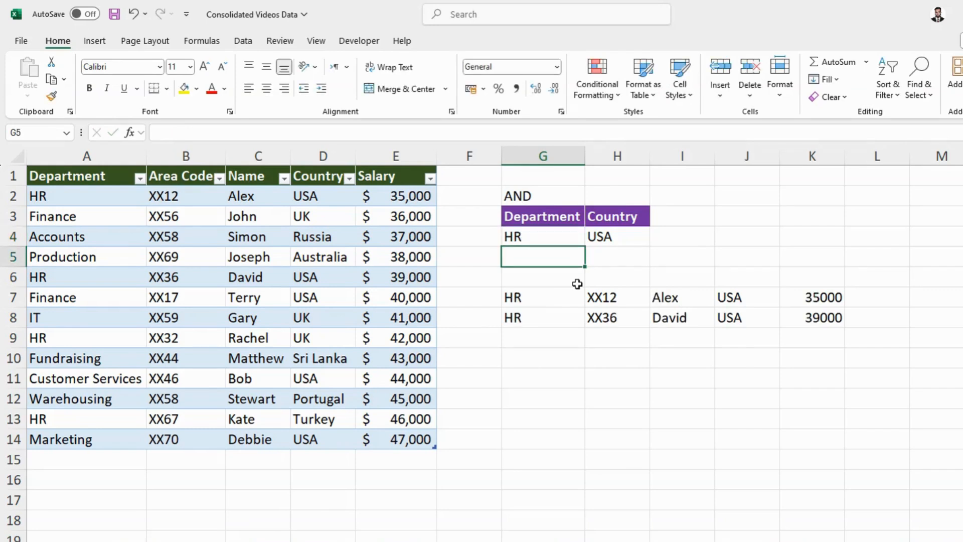
Inspect the evaluated TRUE/FALSE arrays of the Department and Country conditions within the FILTER formula in G7
left_click(548, 302)
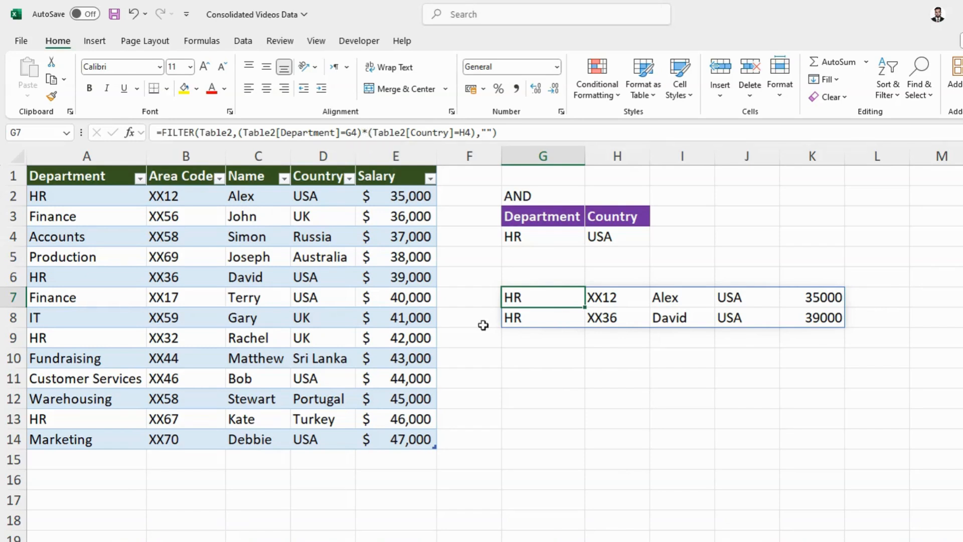
left_click(239, 133)
left_click_drag(248, 134, 362, 134)
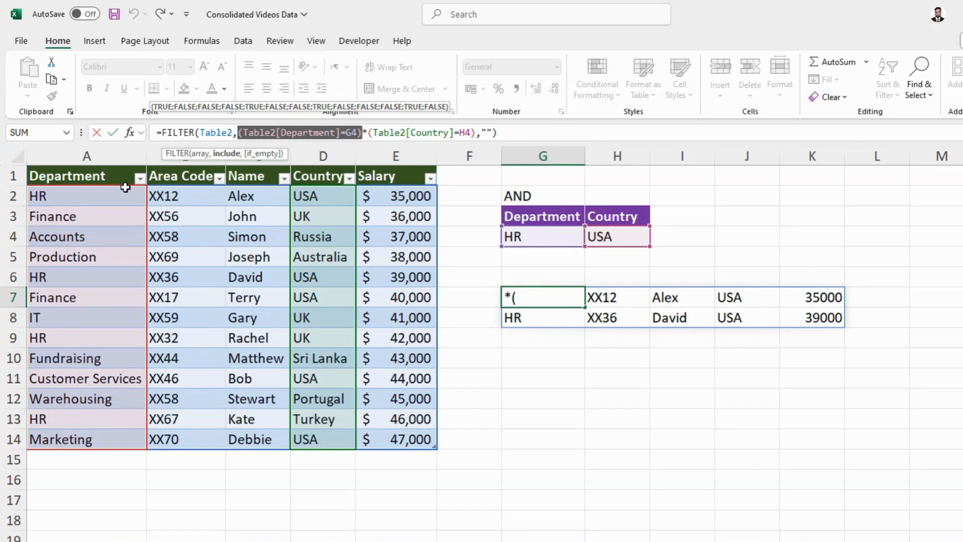
left_click_drag(368, 133, 470, 138)
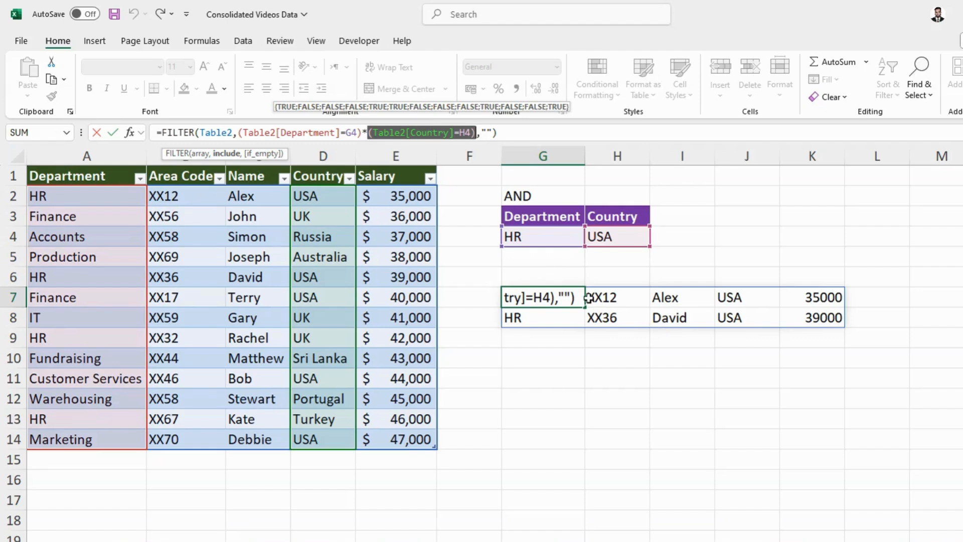
left_click(514, 133)
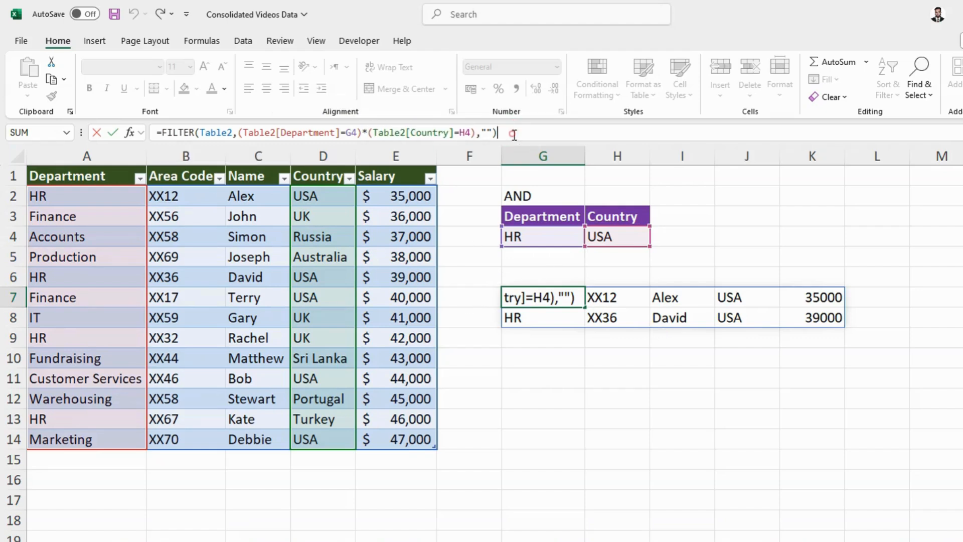
key("Return")
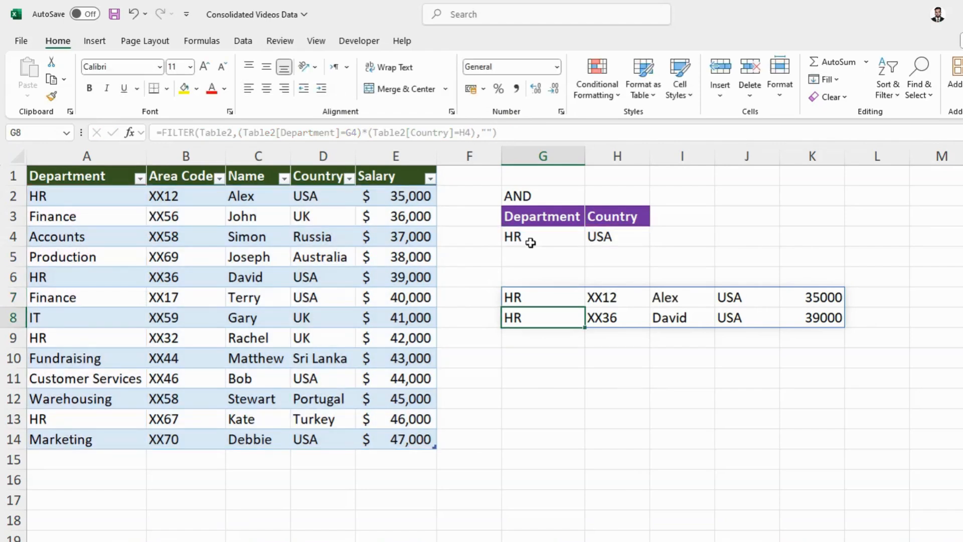
Examine how the two bracketed conditions are multiplied together in G7's FILTER formula, leaving the formula as it is
left_click(522, 300)
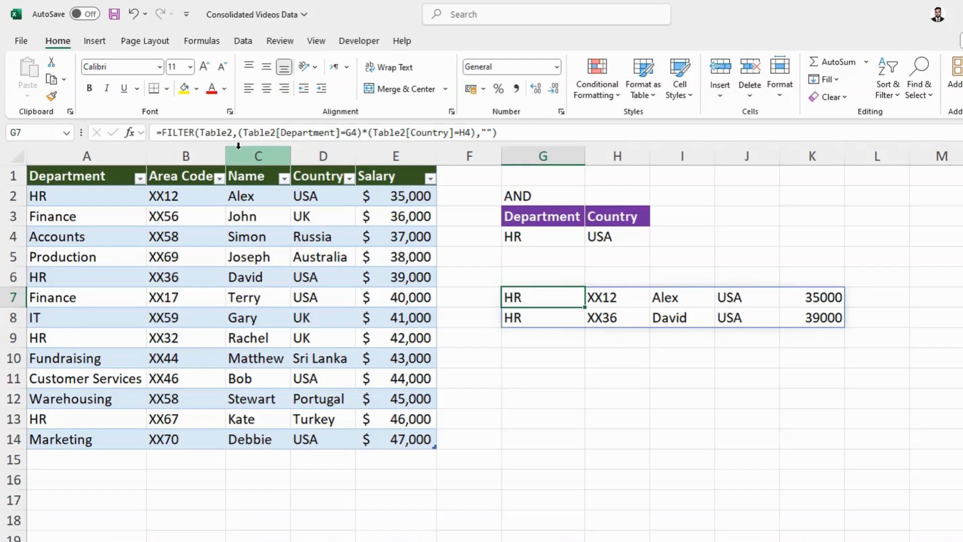
left_click_drag(239, 132, 363, 137)
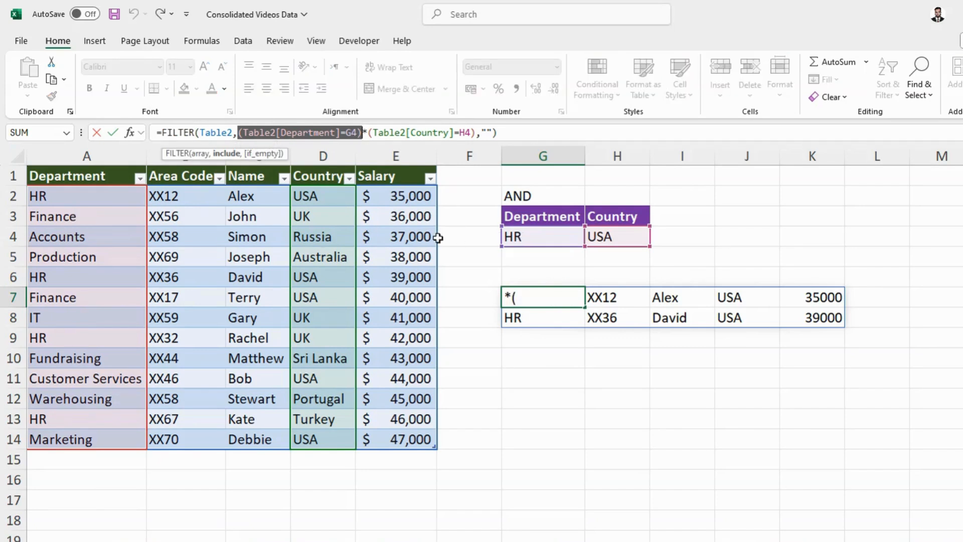
left_click_drag(367, 133, 477, 133)
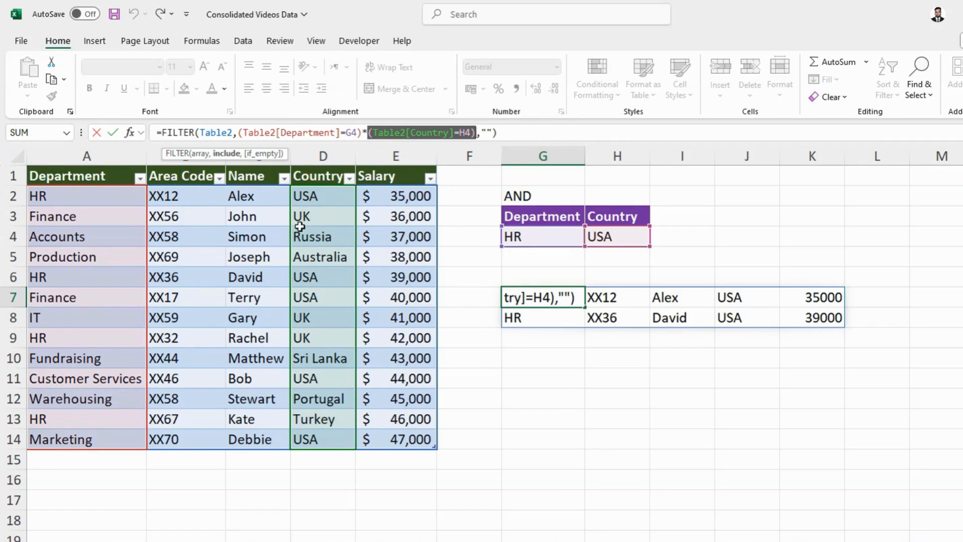
left_click(381, 132)
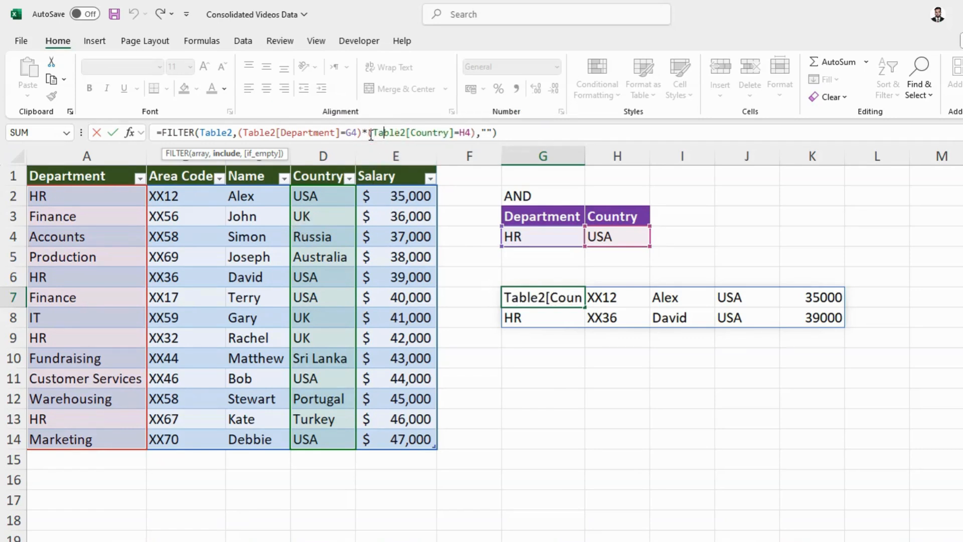
left_click_drag(370, 132, 472, 134)
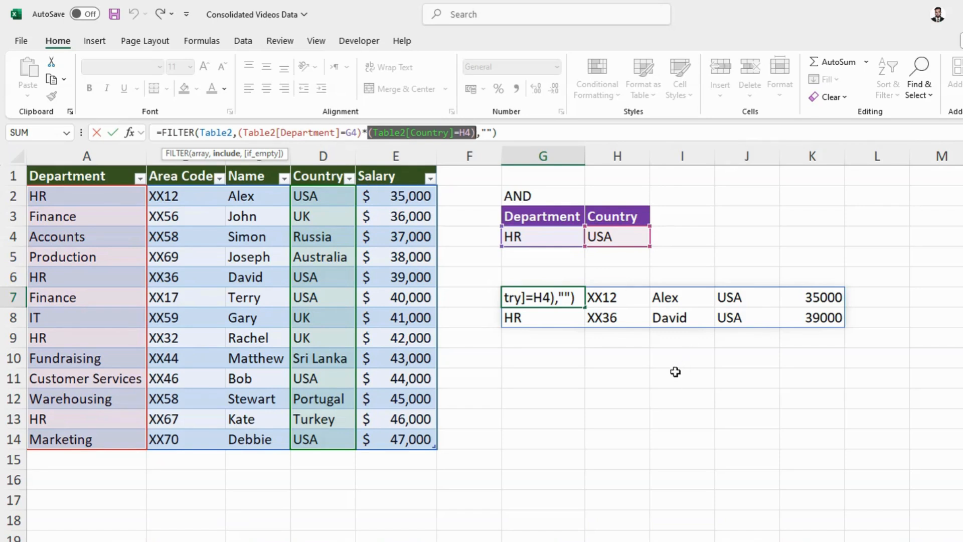
left_click(510, 134)
key("Return")
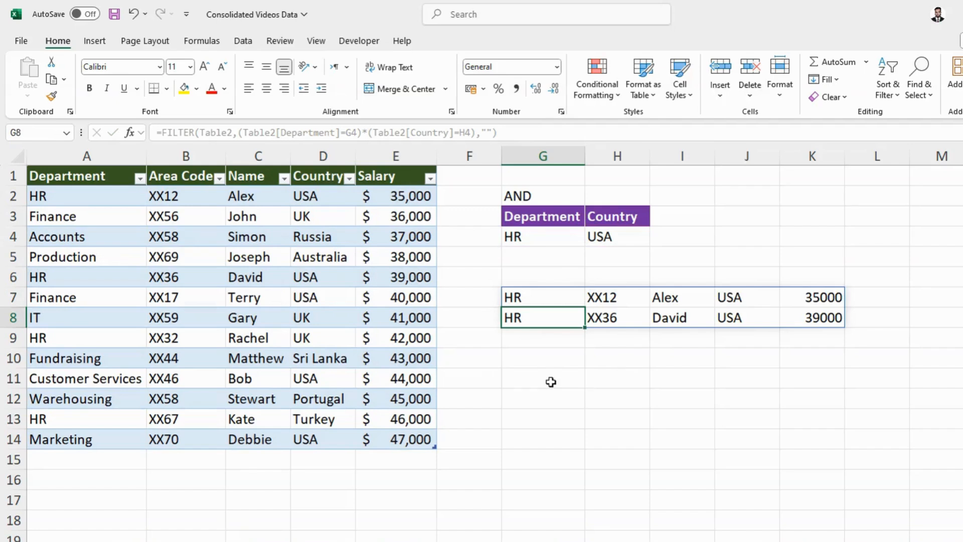
Enter the example values 1 in G11 and 0 in H11 below the filter results
left_click(544, 381)
type("1")
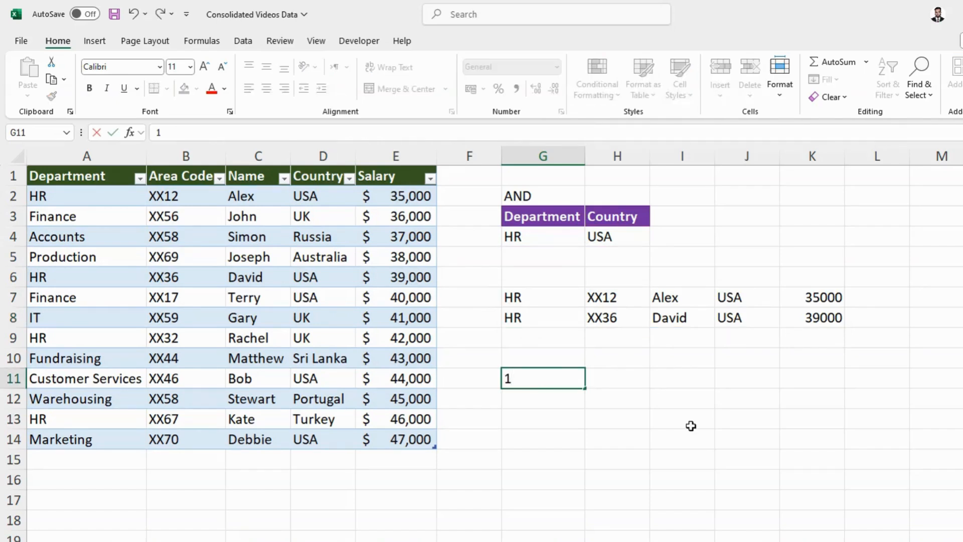
key("Tab")
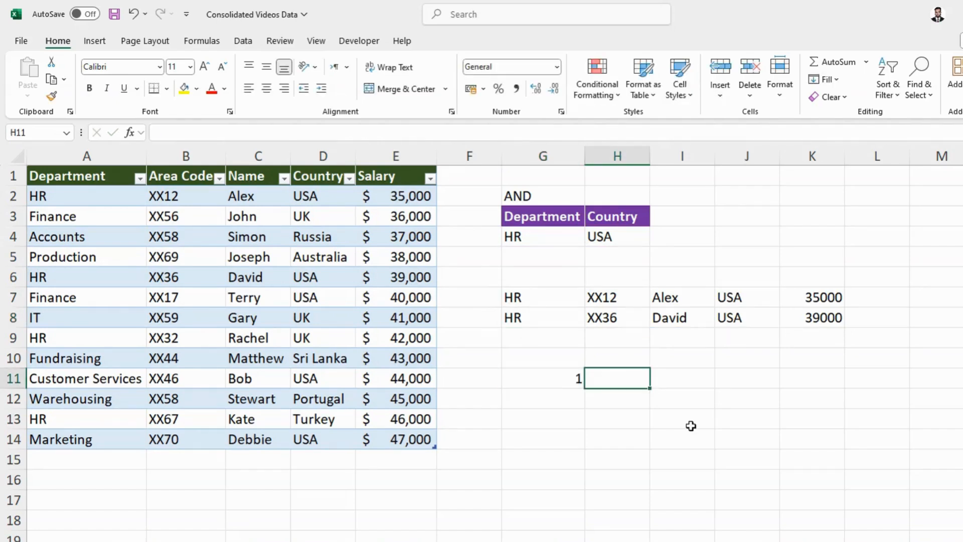
type("0")
key("Tab")
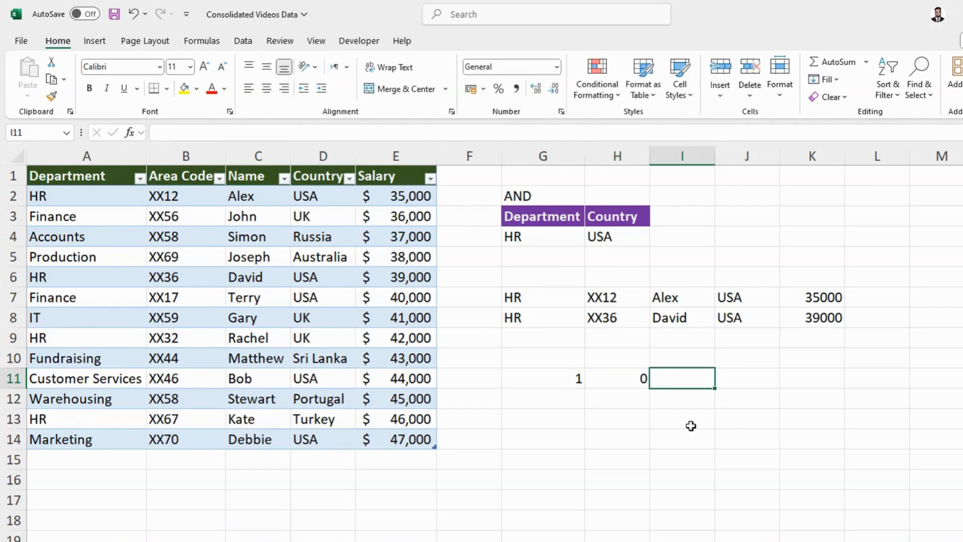
Multiply the two example values in I11 with the formula =G11*H11 and check its result
type("=")
key("Left")
key("Left")
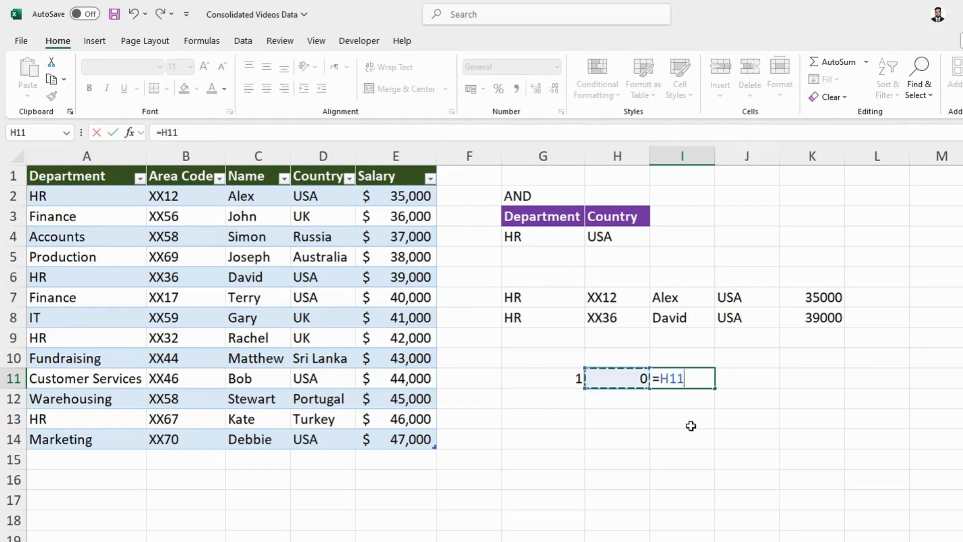
type("*")
key("Left")
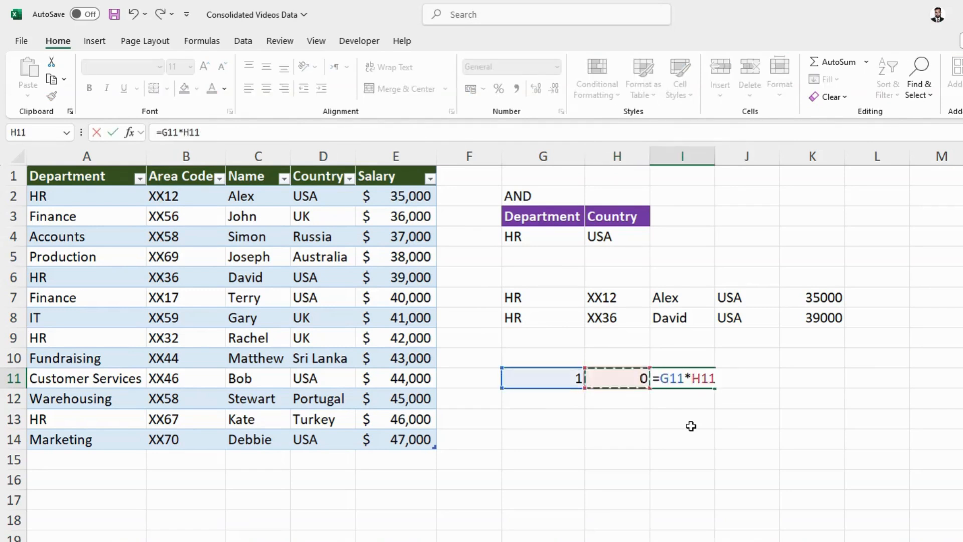
key("Return")
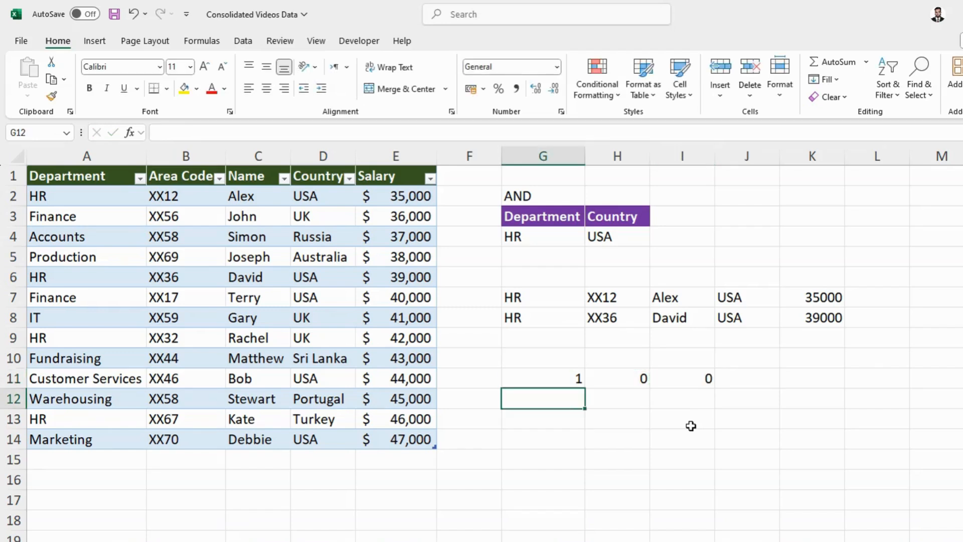
left_click(684, 378)
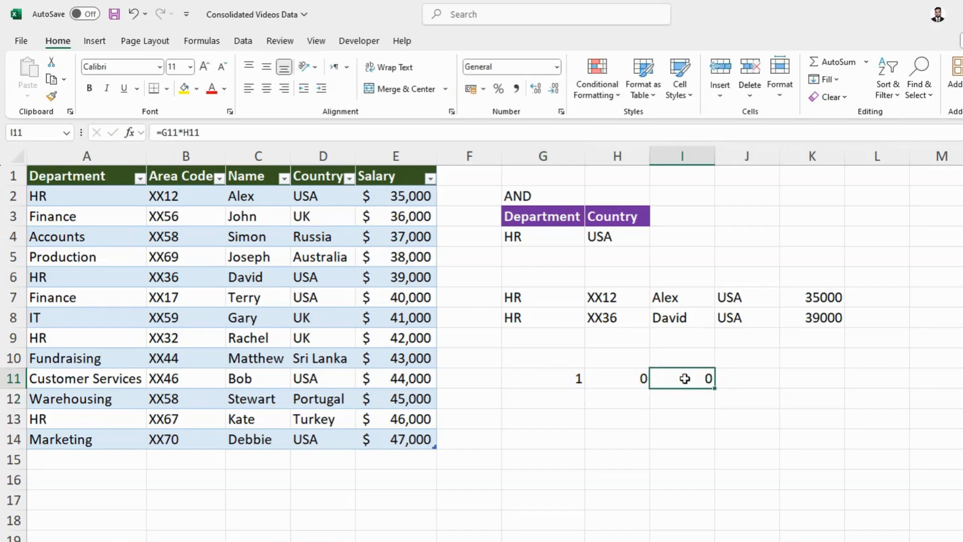
Enter a second example pair below the first, with 1 in G12 and 1 in H12
left_click(562, 405)
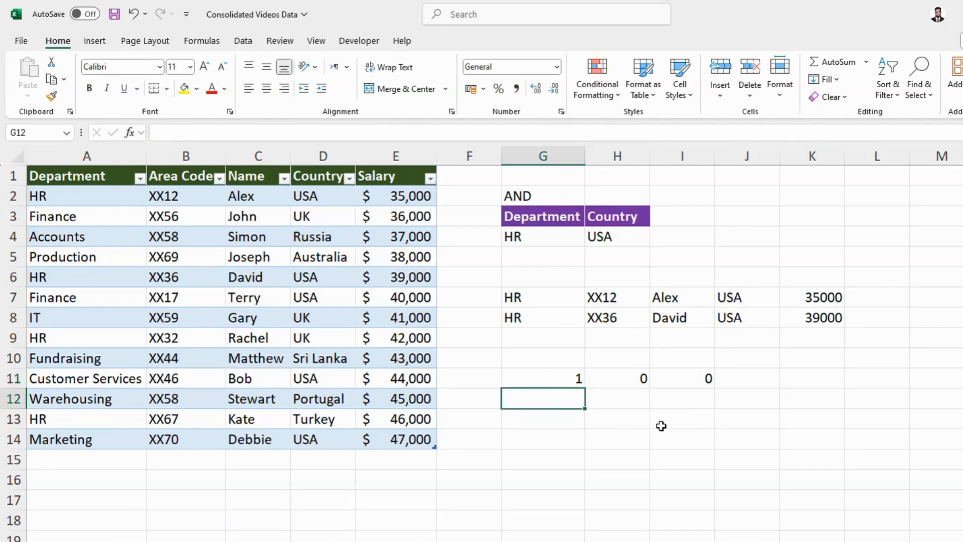
type("1")
key("Tab")
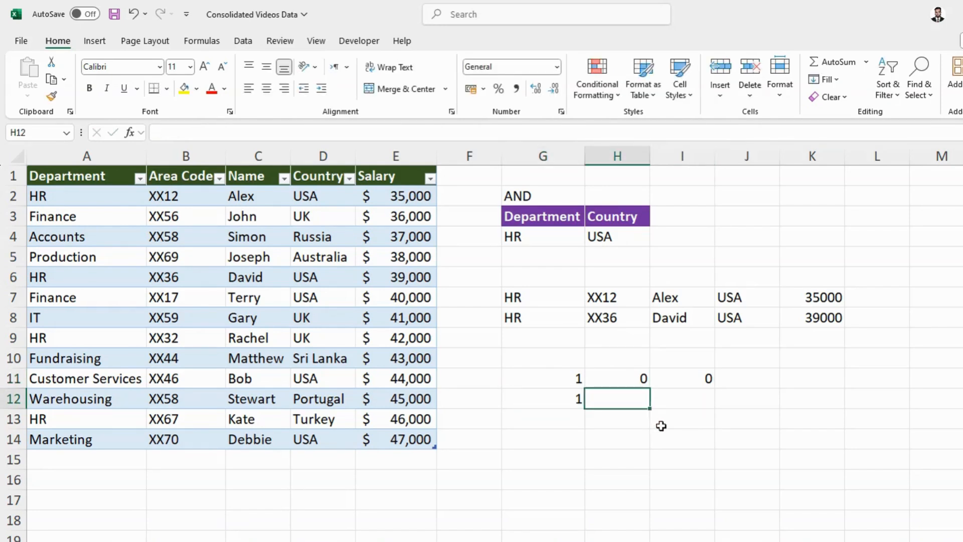
type("1")
key("Tab")
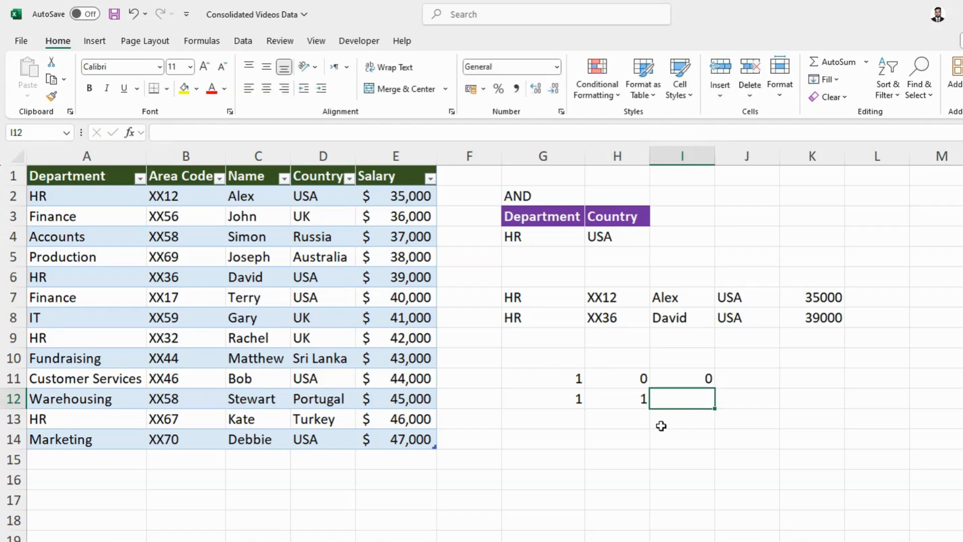
Multiply the second example pair in I12 with the formula =G12*H12 and check its result
type("=")
key("Left")
key("Left")
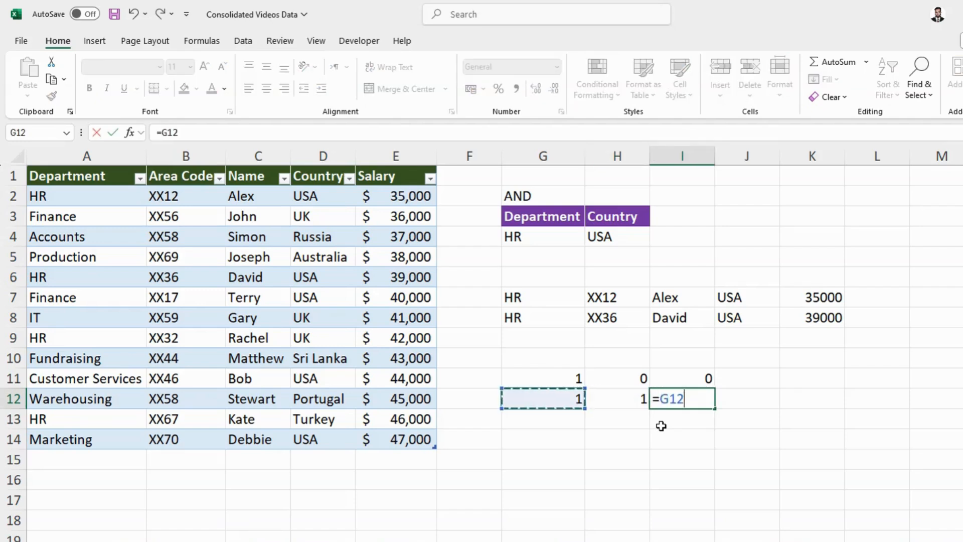
type("*")
key("Left")
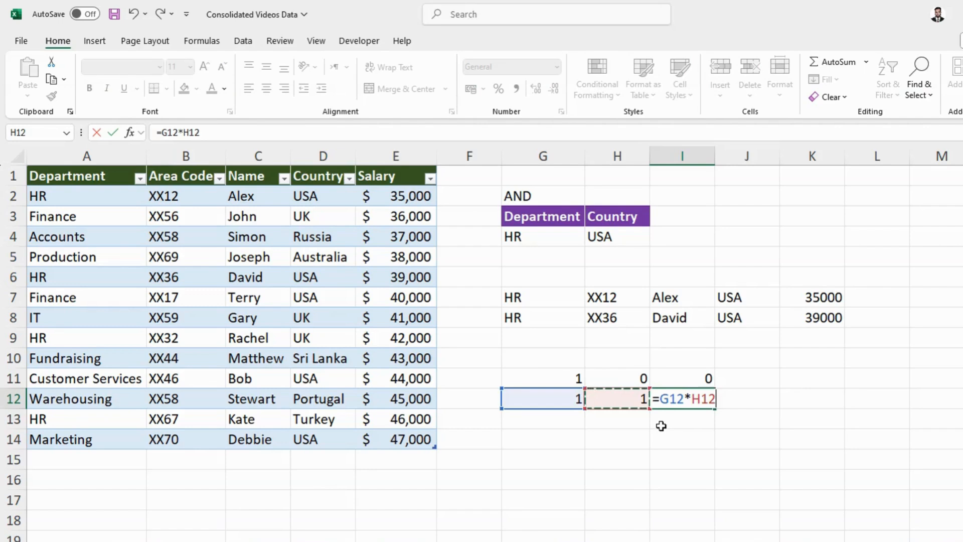
key("Return")
key("Up")
key("Right")
key("Right")
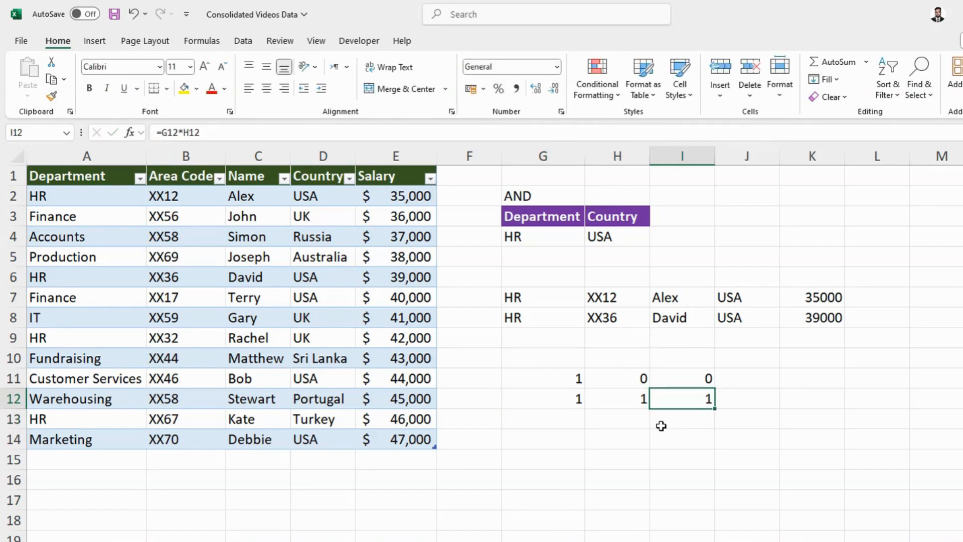
Clear the multiplication examples from G11:I12
key("Left")
key("Left")
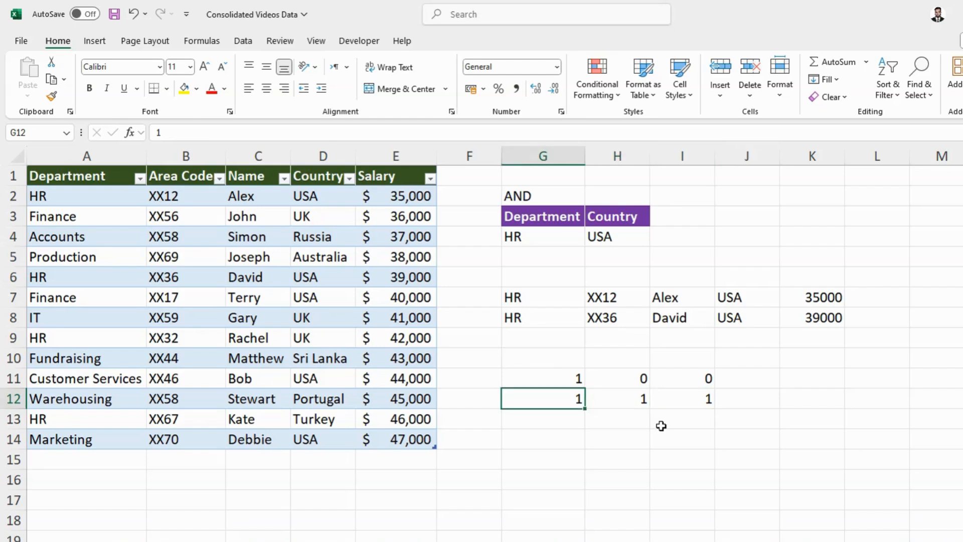
key("Up")
key("shift+Down")
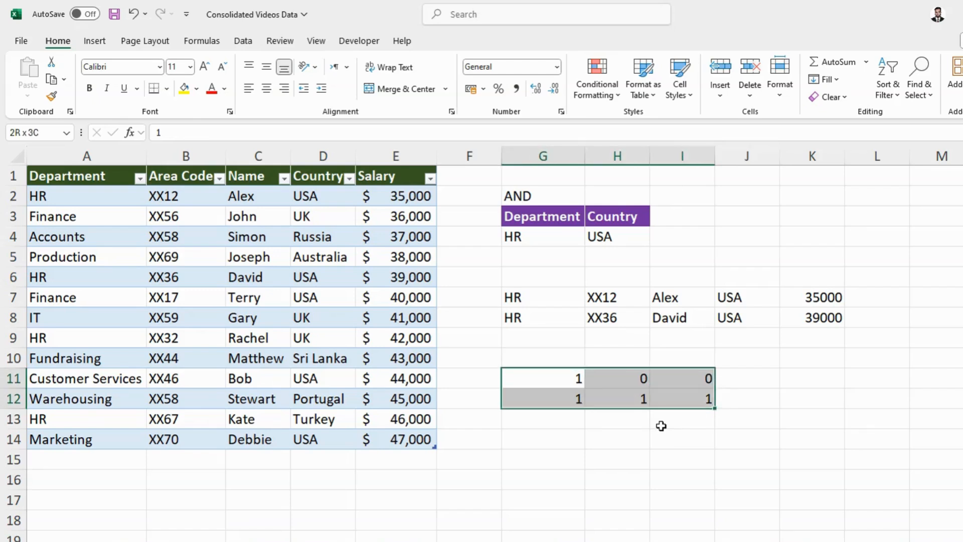
key("Delete")
Change the logic label in G2 to OR
key("Up")
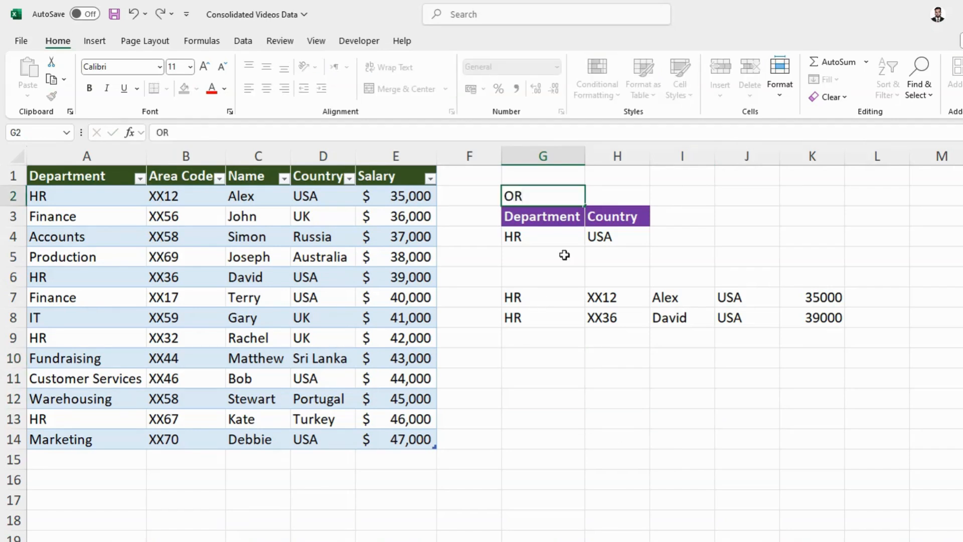
key("Return")
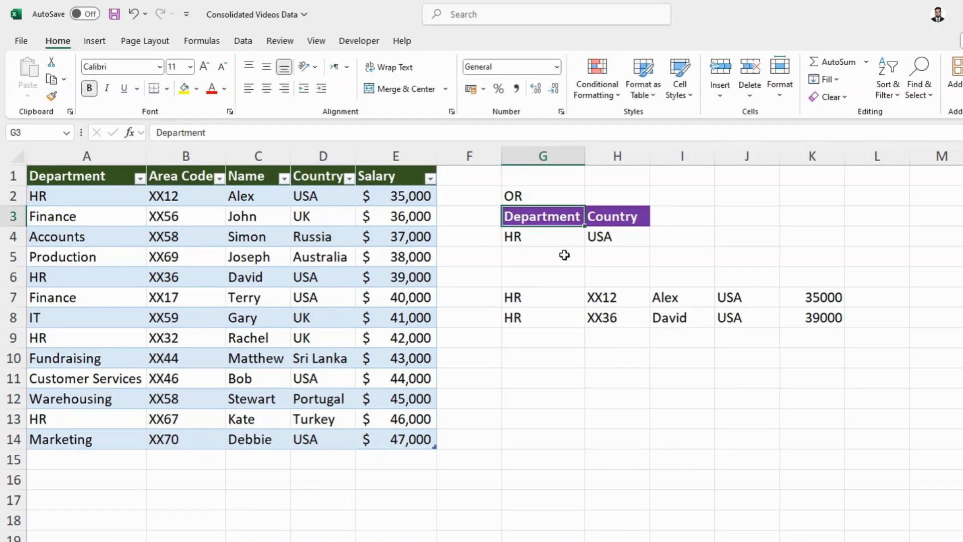
key("Up")
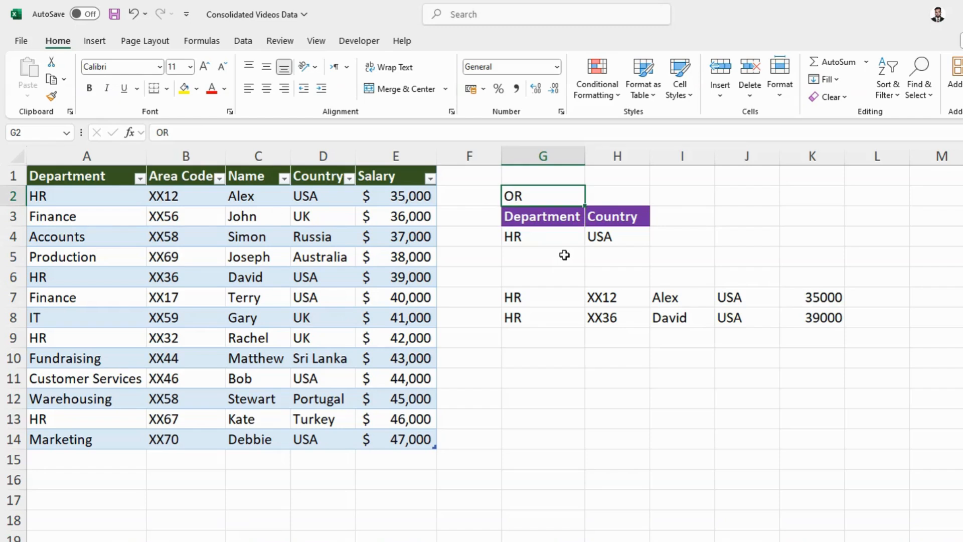
Replace the multiplication operator between the Department and Country conditions in G7's FILTER formula with +
key("Down")
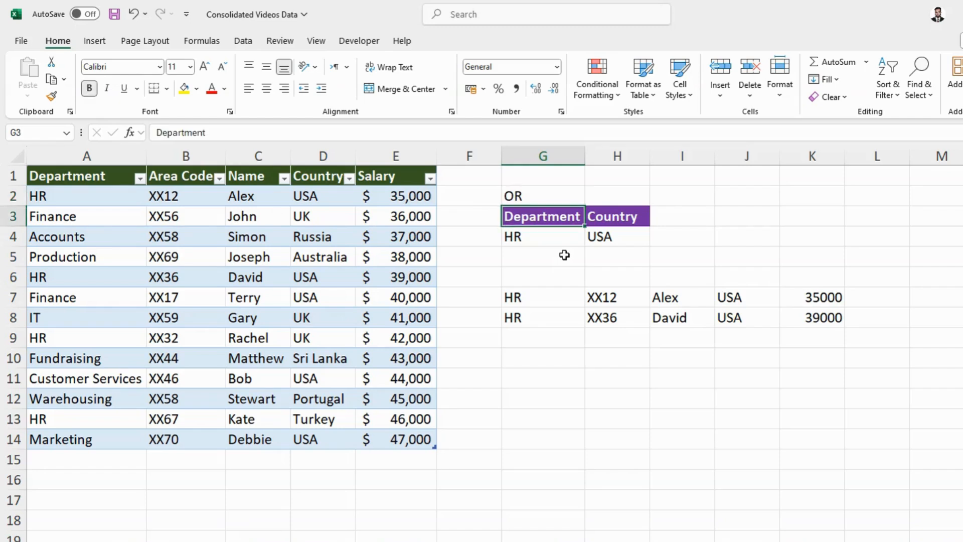
key("Down")
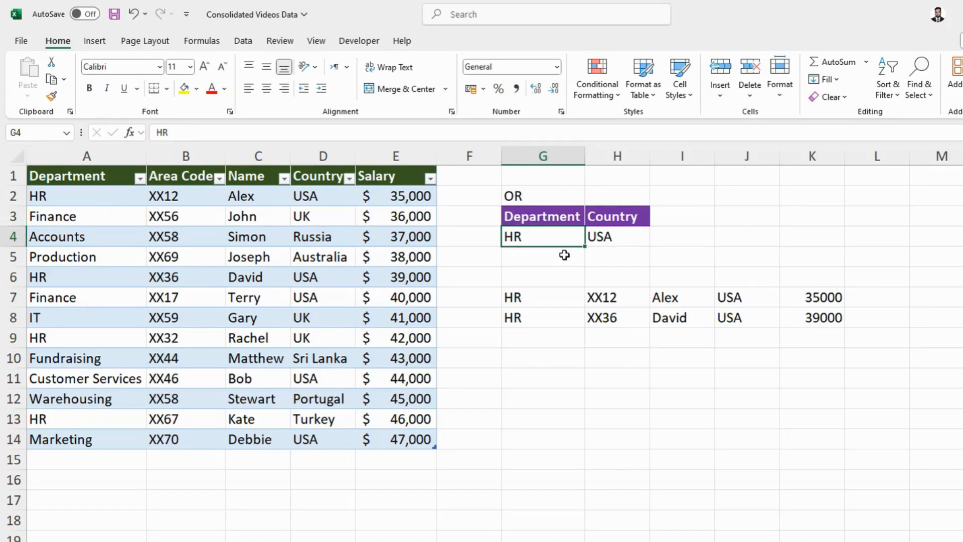
key("Down")
key("Down")
key("Down")
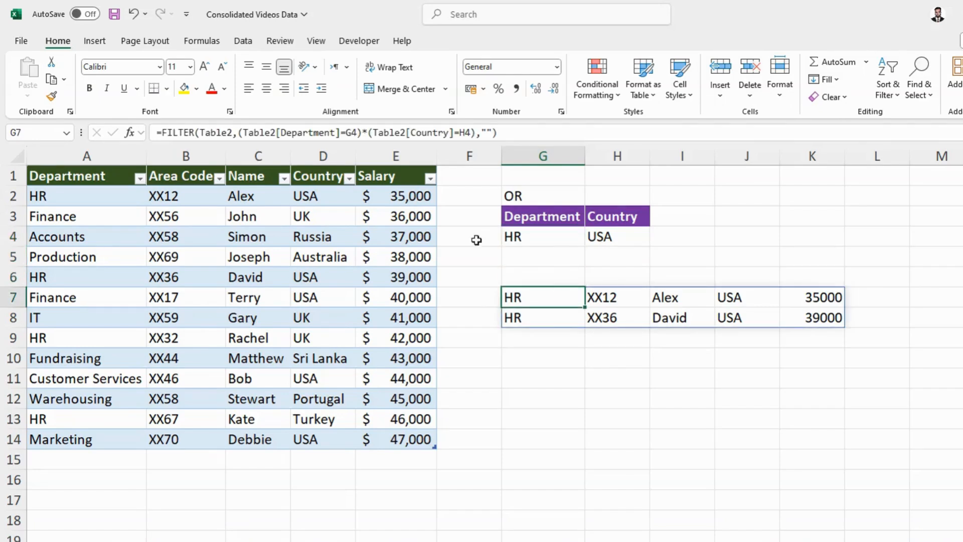
left_click(366, 133)
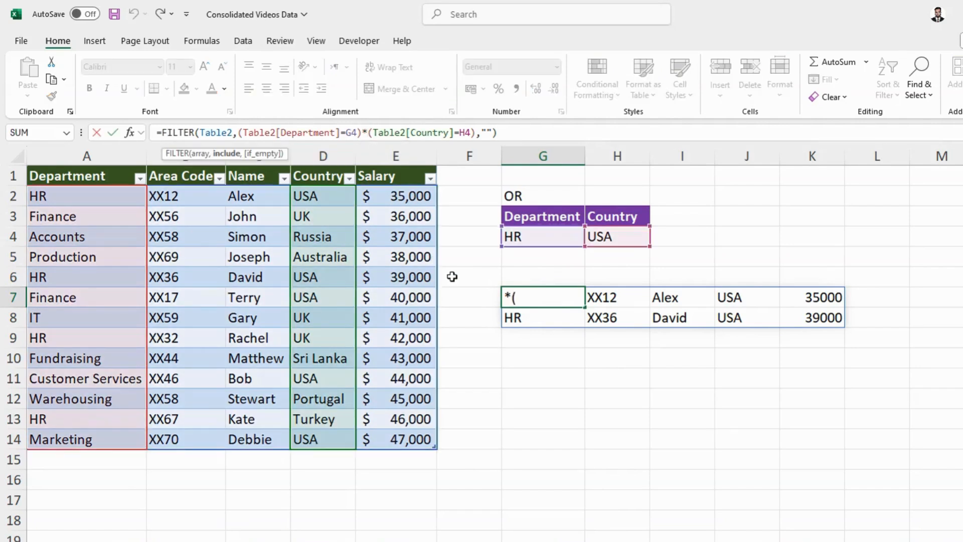
key("Delete")
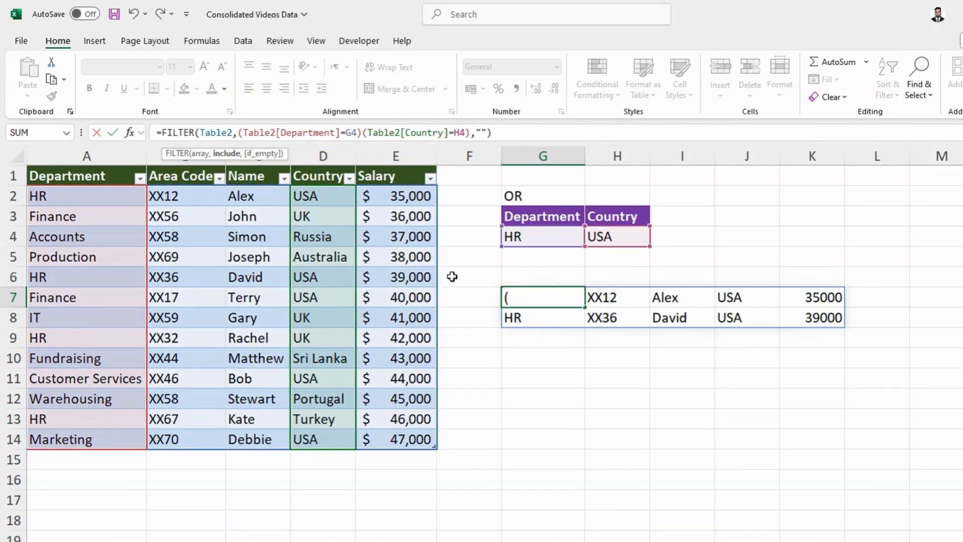
type("+")
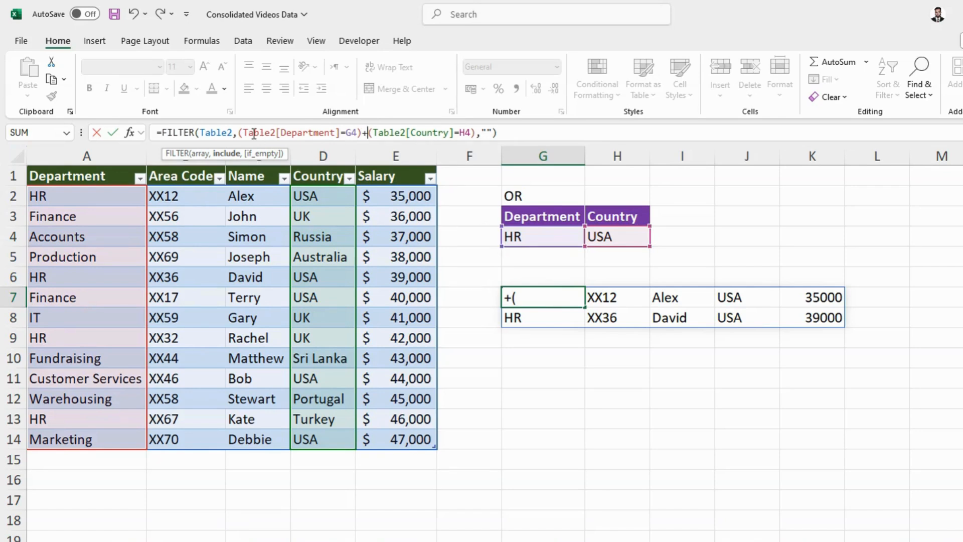
Inspect the Department and Country conditions on either side of the plus sign in G7's FILTER formula
left_click_drag(239, 133, 364, 133)
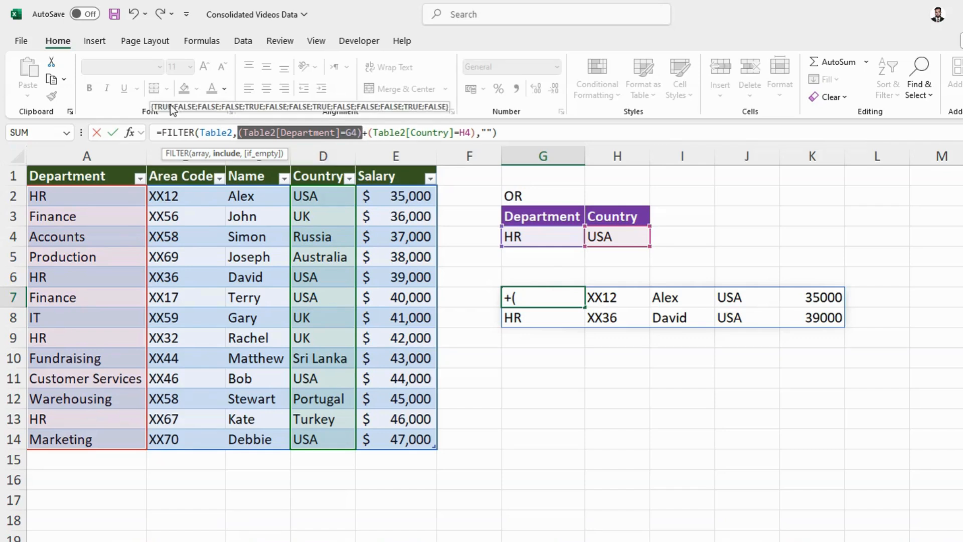
left_click(368, 134)
left_click_drag(374, 135, 472, 136)
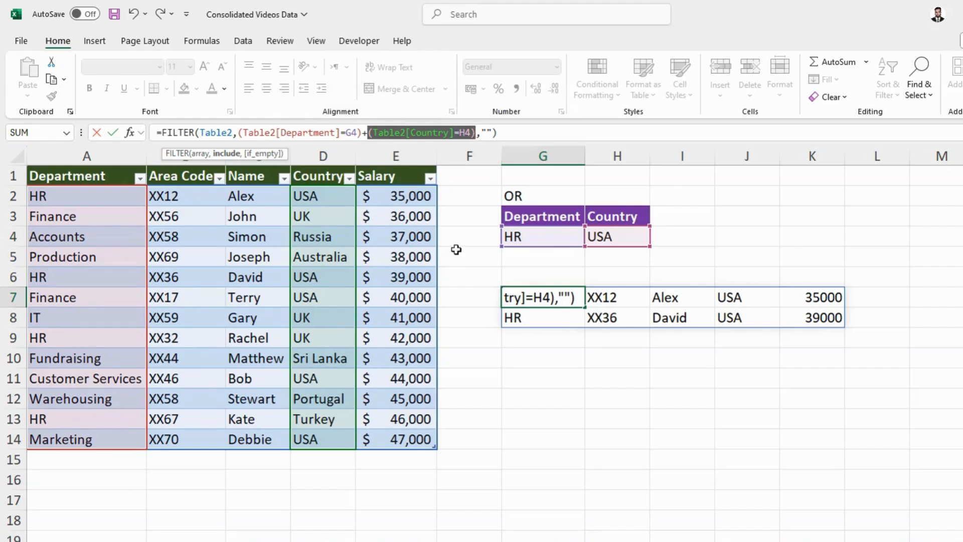
left_click(249, 132)
left_click(422, 133)
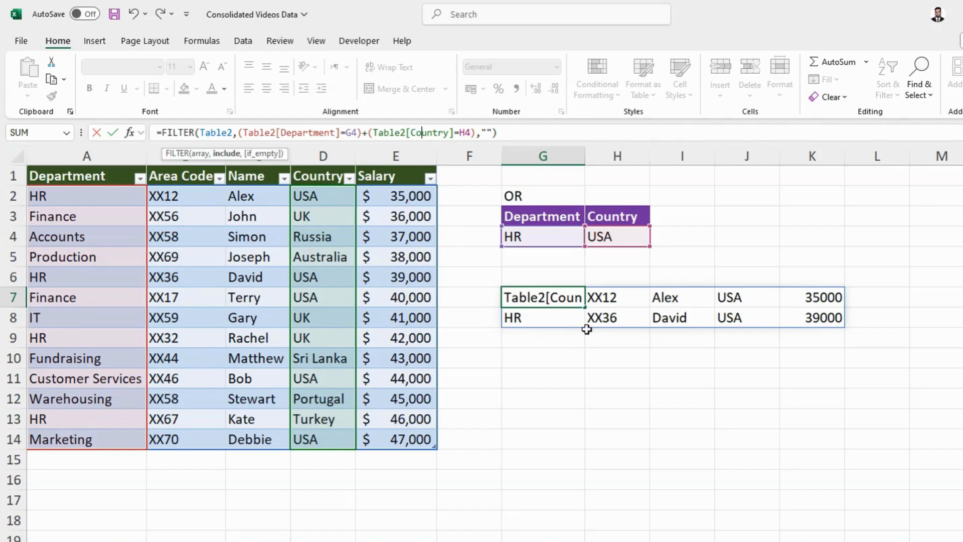
Commit the OR version of the FILTER formula in G7 and check the returned rows against the Department and Country criteria
left_click(531, 134)
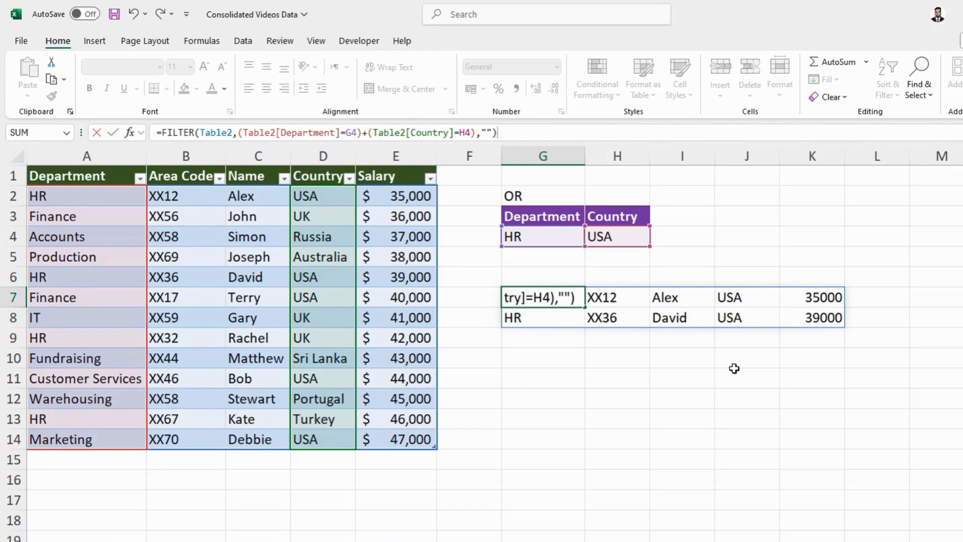
key("Return")
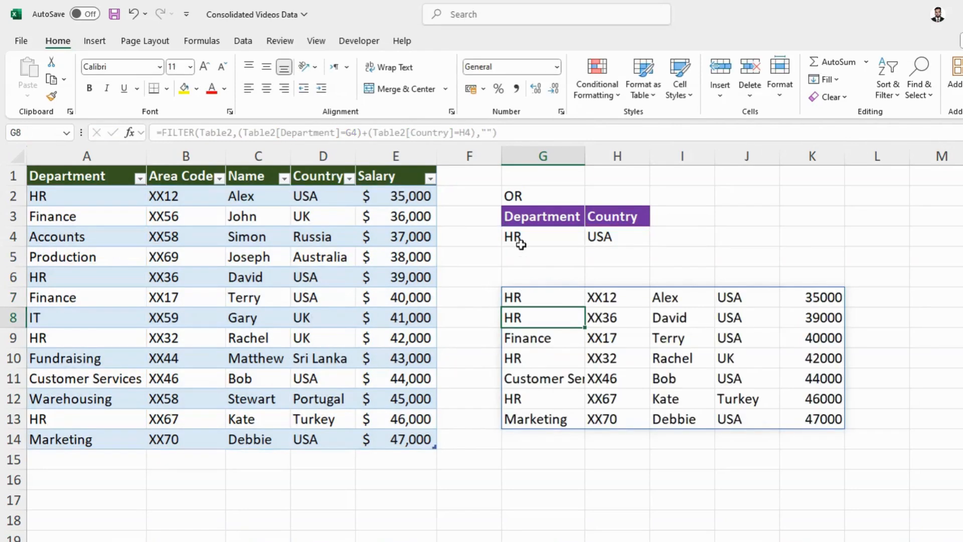
left_click(521, 244)
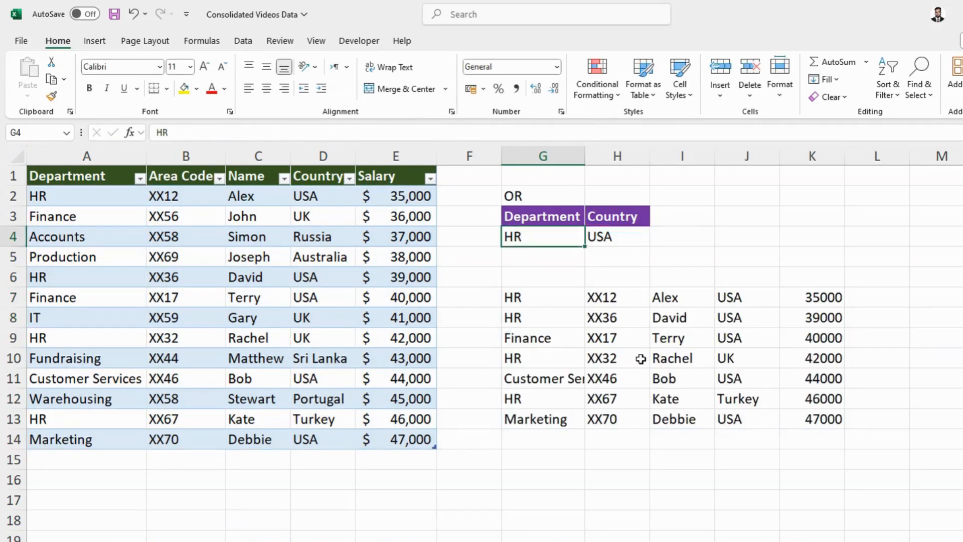
left_click(732, 359)
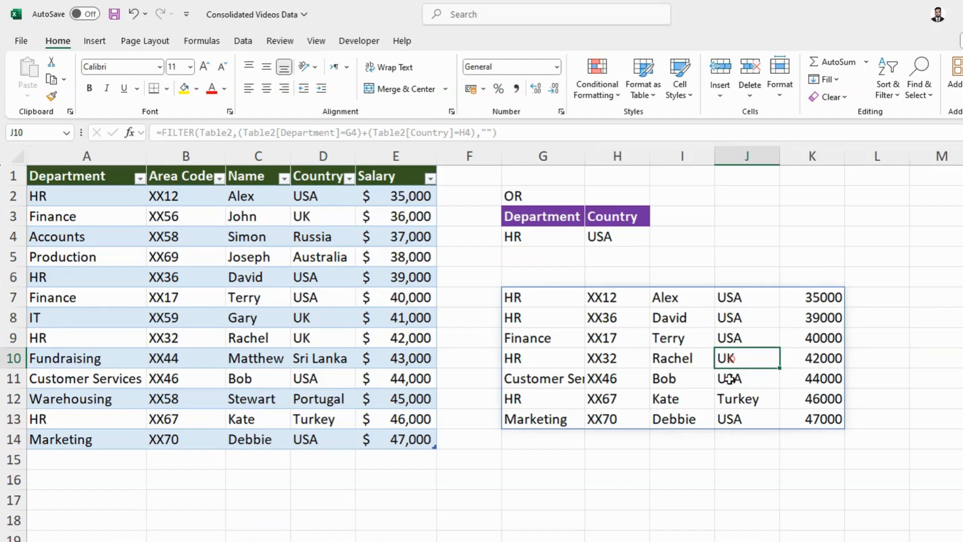
left_click(533, 361)
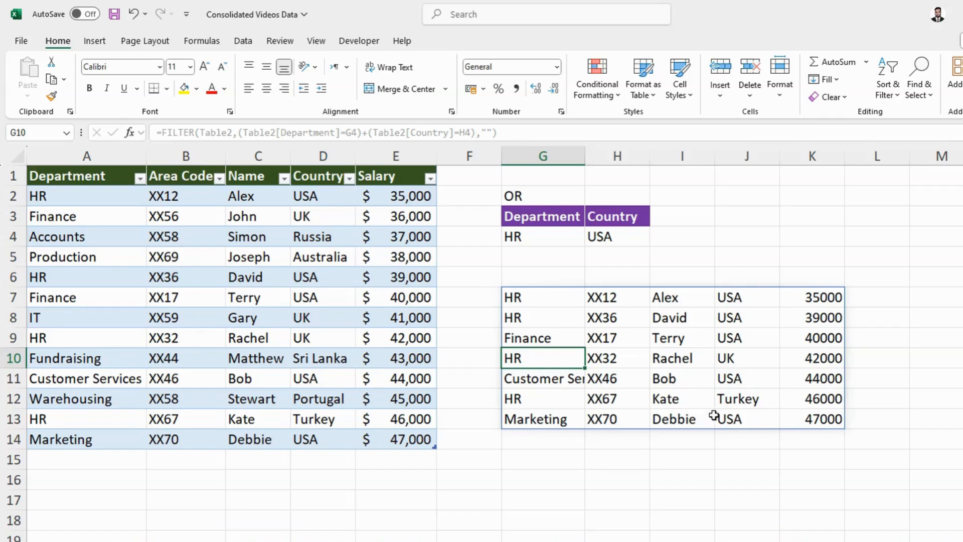
left_click(482, 271)
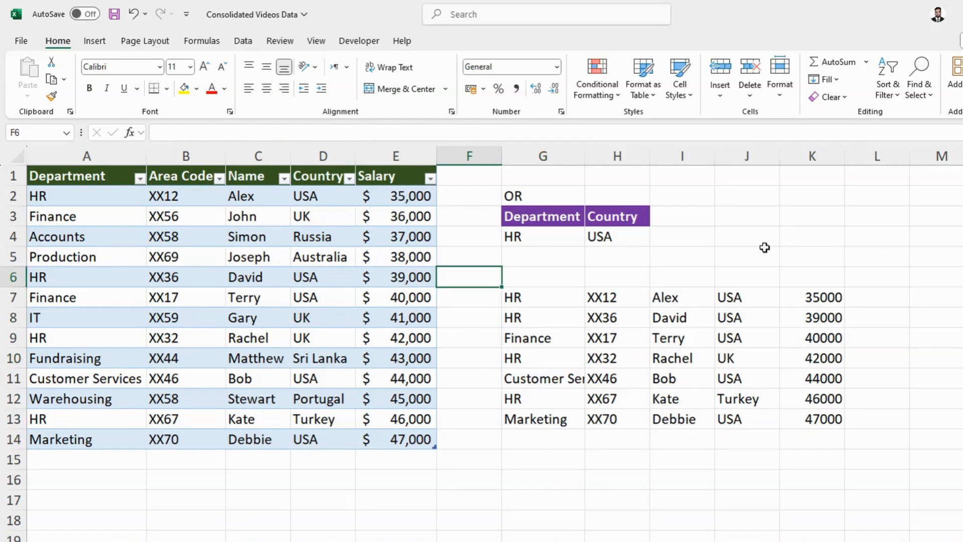
left_click(759, 217)
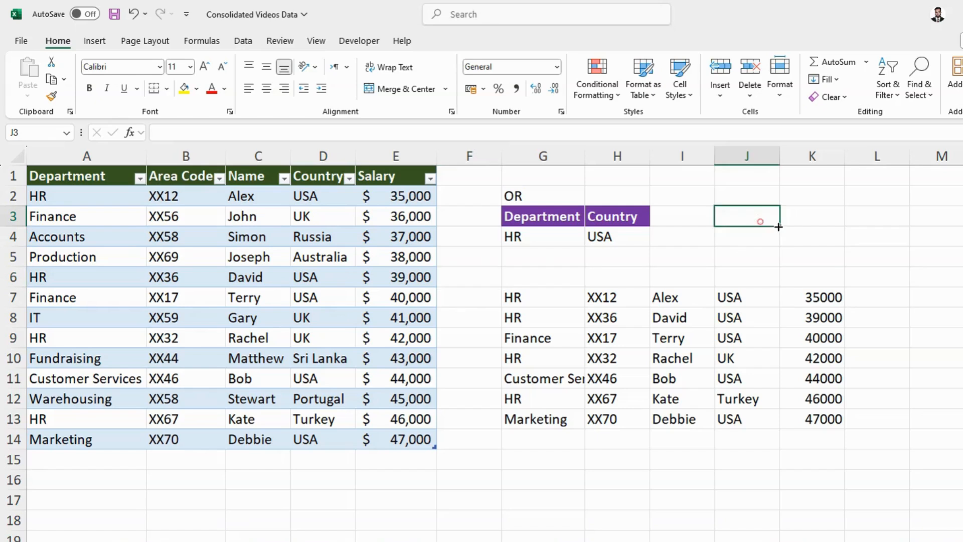
left_click(813, 218)
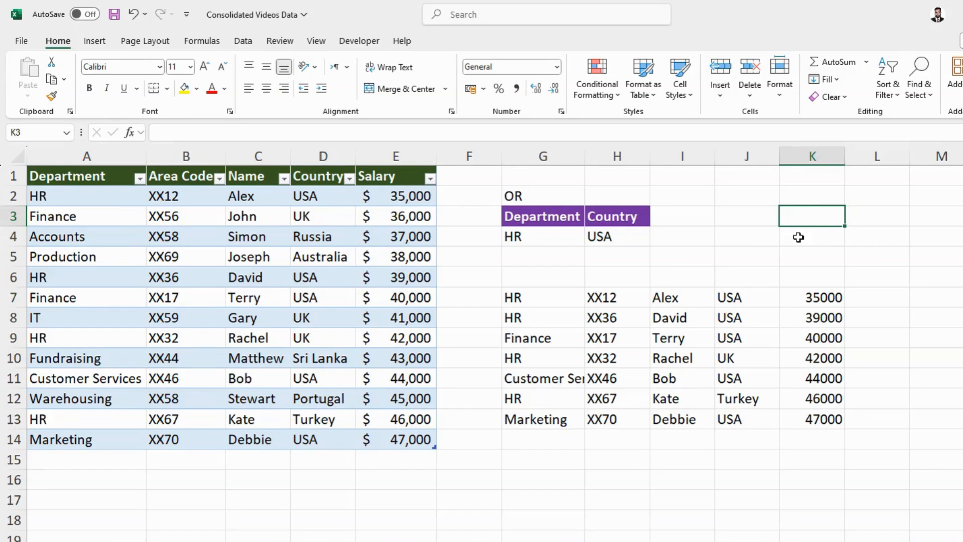
left_click(874, 217)
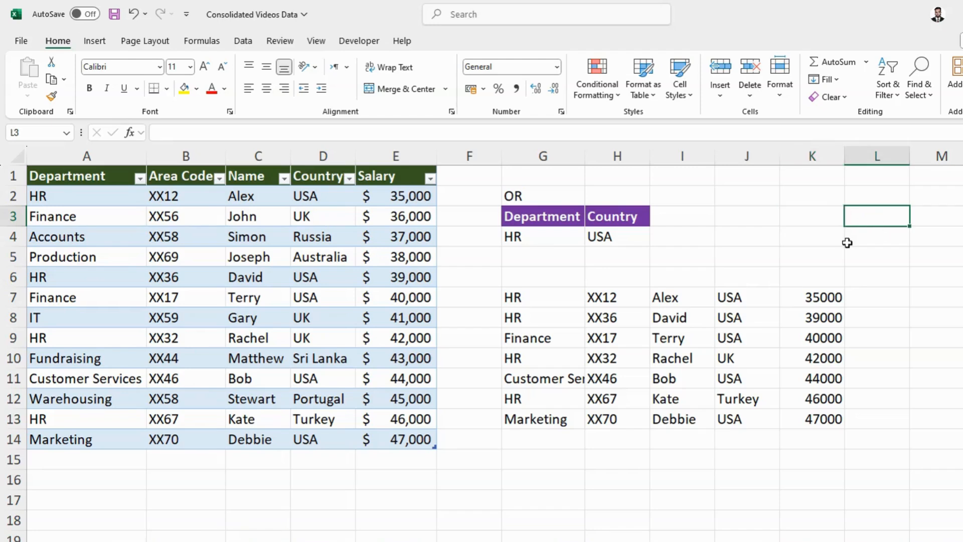